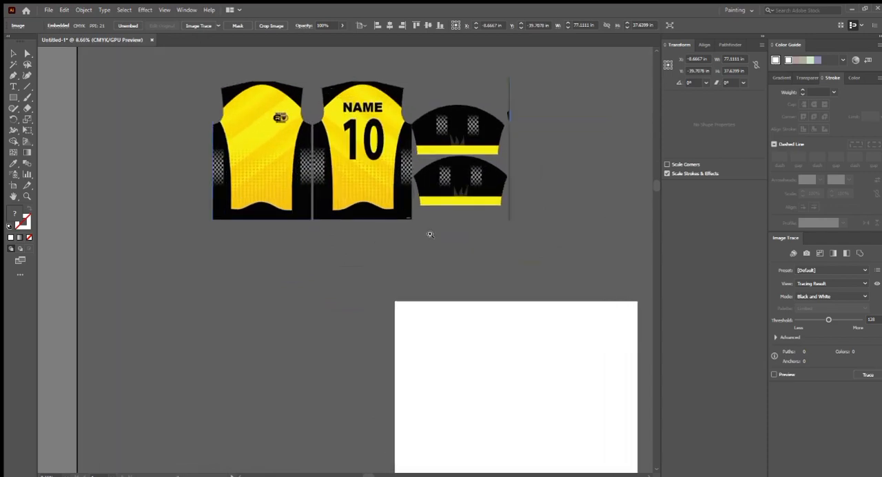
- Examine the front, back and sleeve designs in the embedded jersey image
{"action": "left_click_drag", "start_coordinate": [431, 224], "coordinate": [392, 230]}
{"action": "left_click_drag", "start_coordinate": [416, 170], "coordinate": [444, 226]}
{"action": "left_click_drag", "start_coordinate": [402, 181], "coordinate": [384, 215]}
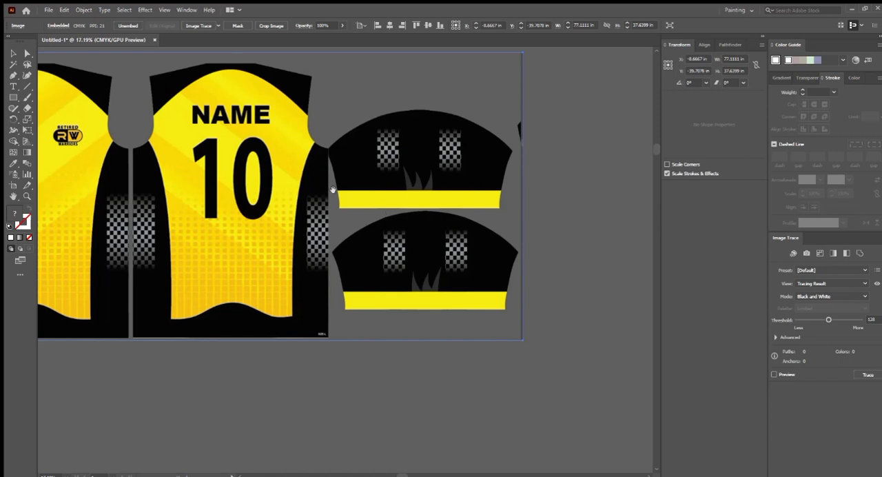
{"action": "left_click_drag", "start_coordinate": [346, 193], "coordinate": [365, 193]}
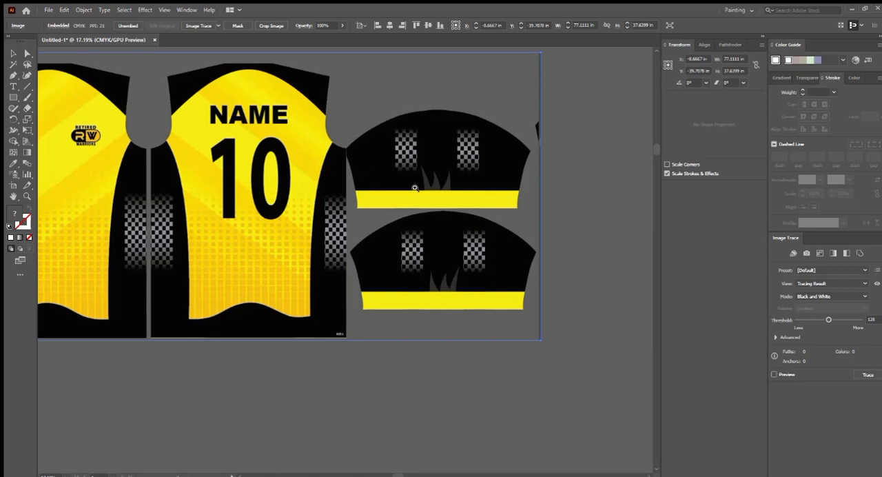
{"action": "left_click_drag", "start_coordinate": [415, 188], "coordinate": [377, 228]}
{"action": "left_click_drag", "start_coordinate": [324, 262], "coordinate": [355, 276]}
{"action": "left_click_drag", "start_coordinate": [355, 271], "coordinate": [281, 252]}
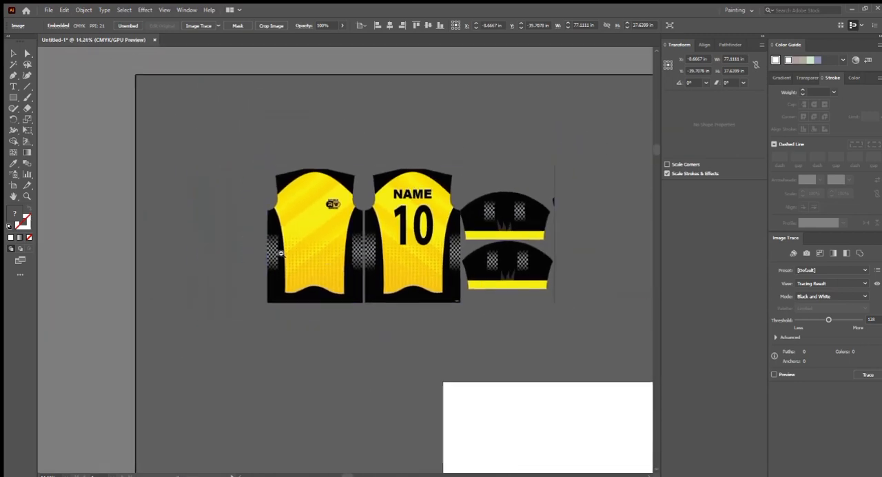
- Move the jersey image onto the white artboard
{"action": "left_click_drag", "start_coordinate": [392, 229], "coordinate": [459, 394]}
{"action": "left_click_drag", "start_coordinate": [452, 389], "coordinate": [446, 241]}
{"action": "left_click_drag", "start_coordinate": [365, 248], "coordinate": [355, 270]}
{"action": "left_click_drag", "start_coordinate": [355, 270], "coordinate": [370, 285]}
{"action": "left_click_drag", "start_coordinate": [230, 359], "coordinate": [183, 345]}
{"action": "scroll", "coordinate": [180, 376], "scroll_direction": "up", "scroll_amount": 2}
- Draw a rectangle about 25.64 × 35.56 in over the front panel and clip the jersey image to it
{"action": "mouse_move", "coordinate": [166, 381]}
{"action": "left_mouse_down"}
{"action": "mouse_move", "coordinate": [275, 176]}
{"action": "mouse_move", "coordinate": [348, 135]}
{"action": "mouse_move", "coordinate": [405, 82]}
{"action": "mouse_move", "coordinate": [407, 53]}
{"action": "mouse_move", "coordinate": [408, 139]}
{"action": "left_mouse_up"}
{"action": "mouse_move", "coordinate": [338, 236]}
{"action": "left_mouse_down"}
{"action": "mouse_move", "coordinate": [307, 199]}
{"action": "mouse_move", "coordinate": [303, 243]}
{"action": "left_mouse_up"}
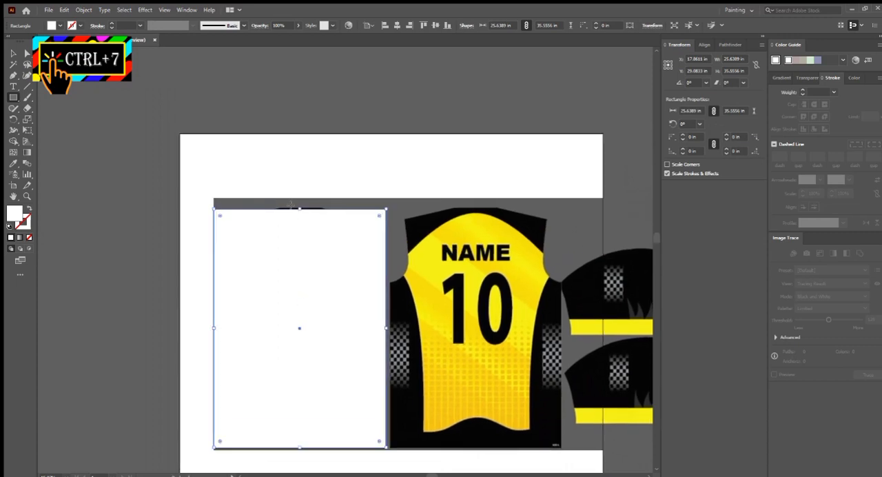
{"action": "key", "text": "v"}
{"action": "mouse_move", "coordinate": [295, 205]}
{"action": "left_mouse_down"}
{"action": "mouse_move", "coordinate": [311, 233]}
{"action": "mouse_move", "coordinate": [317, 228]}
{"action": "left_mouse_up"}
{"action": "left_click_drag", "start_coordinate": [320, 233], "coordinate": [311, 320]}
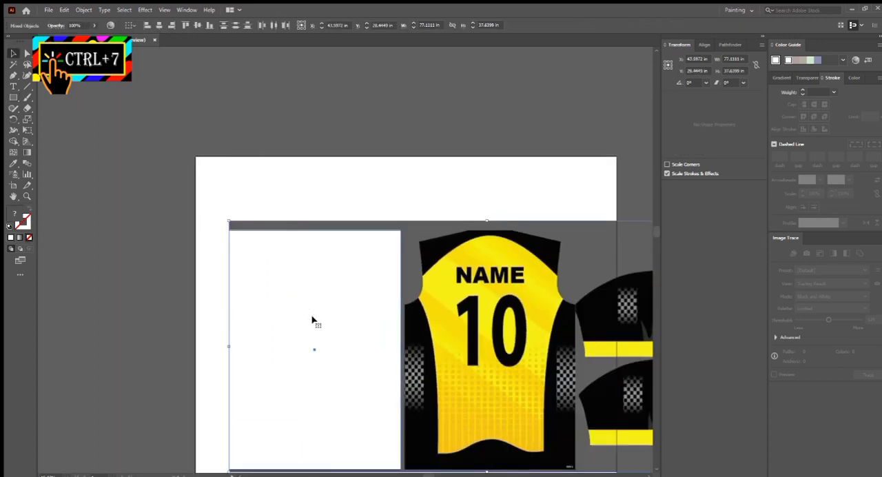
{"action": "key", "text": "ctrl+7"}
- Move the clipped front panel off the artboard and lock it as a tracing reference
{"action": "left_click_drag", "start_coordinate": [317, 270], "coordinate": [392, 327]}
{"action": "left_click_drag", "start_coordinate": [391, 326], "coordinate": [265, 170]}
{"action": "left_click_drag", "start_coordinate": [270, 180], "coordinate": [432, 317]}
{"action": "left_click_drag", "start_coordinate": [376, 254], "coordinate": [348, 301]}
{"action": "key", "text": "ctrl+2"}
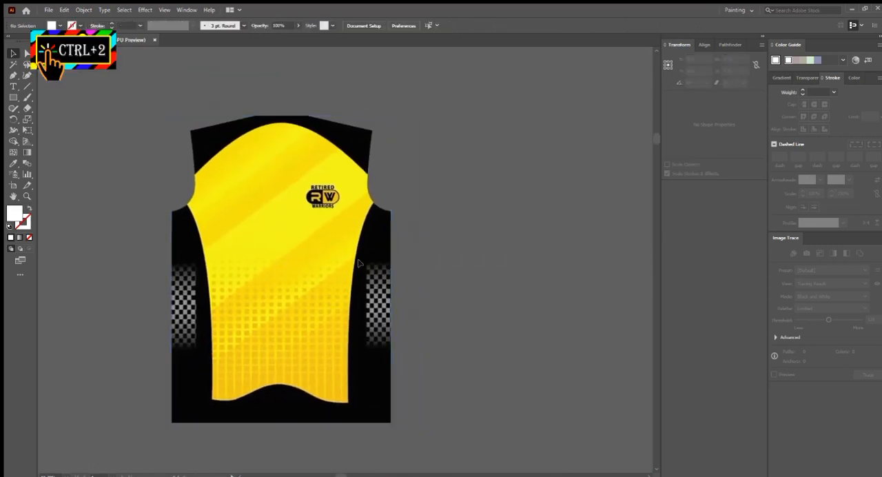
- Draw a square about 0.22 in wide at the upper edge of the jersey's halftone pattern
{"action": "scroll", "coordinate": [353, 229], "scroll_direction": "down", "scroll_amount": 3}
{"action": "left_click_drag", "start_coordinate": [255, 210], "coordinate": [289, 217]}
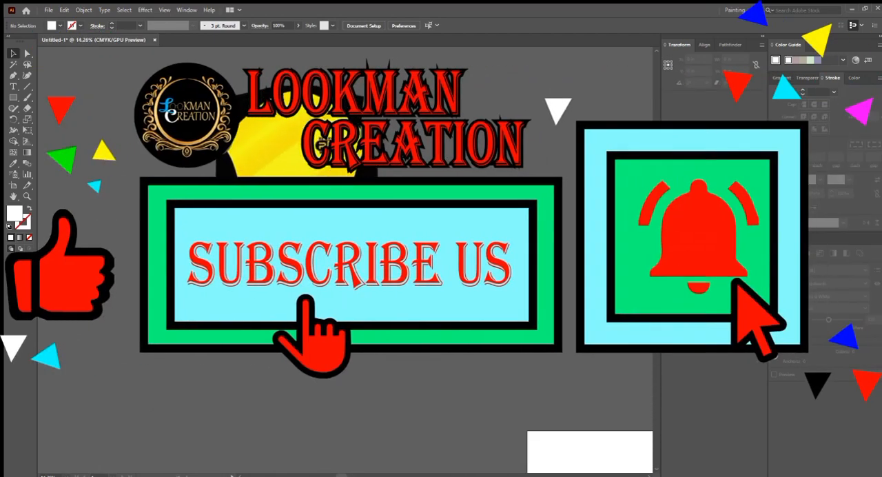
{"action": "scroll", "coordinate": [282, 231], "scroll_direction": "up", "scroll_amount": 6}
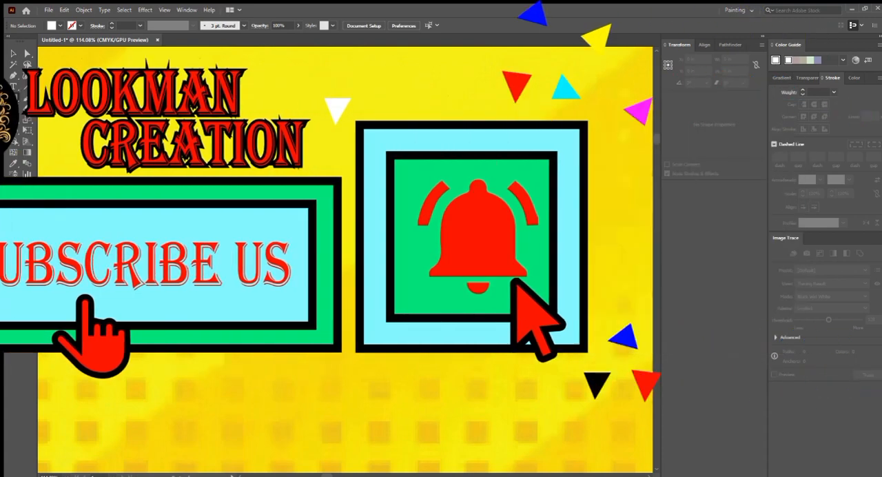
{"action": "left_click_drag", "start_coordinate": [273, 212], "coordinate": [288, 222]}
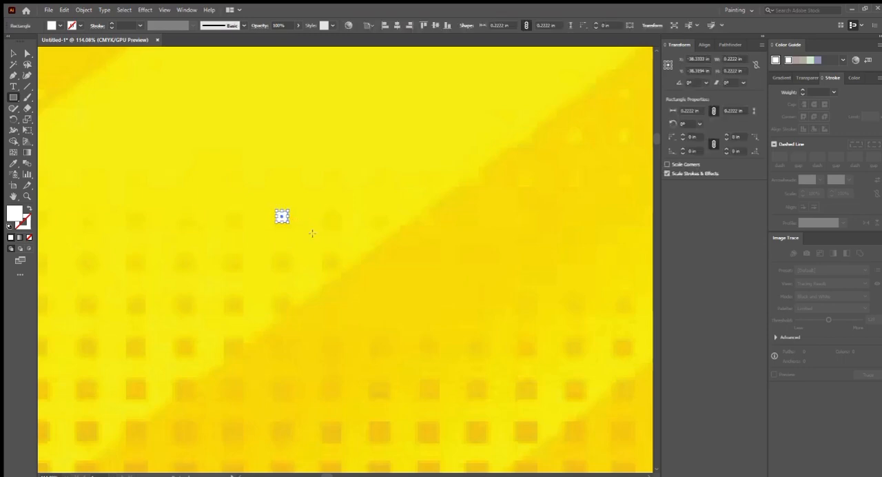
- Fill the small square with the orange sampled from one of the jersey's halftone squares
{"action": "key", "text": "v"}
{"action": "left_click_drag", "start_coordinate": [363, 219], "coordinate": [269, 213], "text": "ctrl"}
{"action": "left_click_drag", "start_coordinate": [338, 260], "coordinate": [360, 269], "text": "ctrl"}
{"action": "left_click_drag", "start_coordinate": [331, 281], "coordinate": [354, 264]}
{"action": "left_click_drag", "start_coordinate": [358, 283], "coordinate": [374, 294], "text": "ctrl"}
{"action": "left_click_drag", "start_coordinate": [321, 303], "coordinate": [349, 309]}
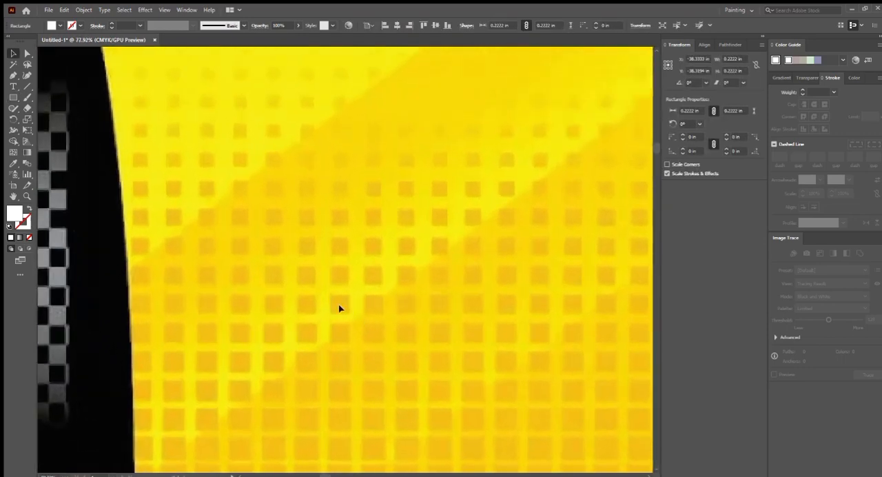
{"action": "key", "text": "i"}
{"action": "left_click", "coordinate": [338, 337]}
{"action": "key", "text": "v"}
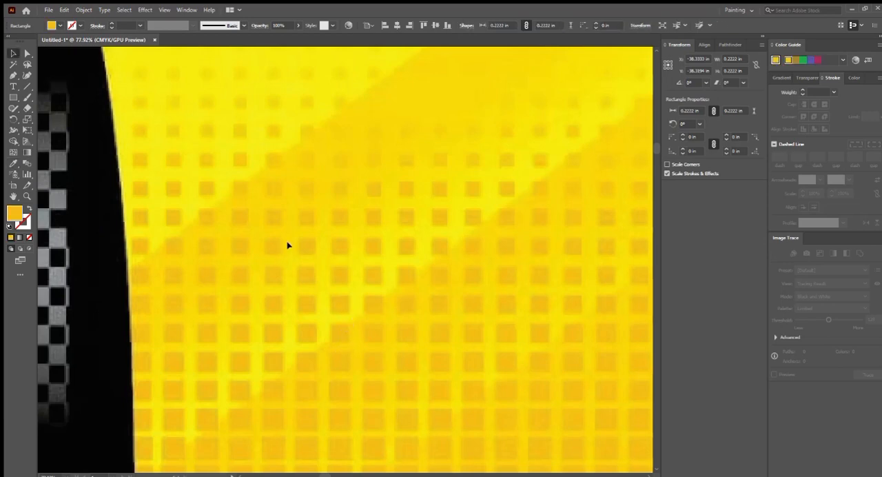
- Duplicate the orange square straight down below the jersey's hem and enlarge the copy to about 0.67 in
{"action": "left_click_drag", "start_coordinate": [287, 245], "coordinate": [265, 241], "text": "ctrl"}
{"action": "left_click_drag", "start_coordinate": [319, 180], "coordinate": [407, 281], "text": "ctrl"}
{"action": "left_click_drag", "start_coordinate": [406, 280], "coordinate": [274, 104]}
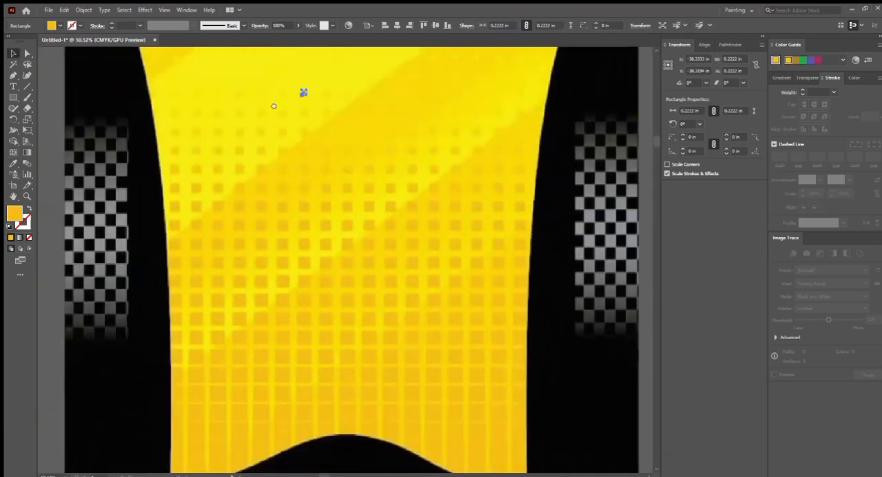
{"action": "left_click_drag", "start_coordinate": [317, 165], "coordinate": [311, 136]}
{"action": "left_click_drag", "start_coordinate": [299, 69], "coordinate": [301, 261], "text": "alt"}
{"action": "left_click_drag", "start_coordinate": [254, 235], "coordinate": [267, 250], "text": "alt+shift"}
{"action": "scroll", "coordinate": [248, 236], "scroll_direction": "down", "scroll_amount": 2, "text": "alt"}
{"action": "scroll", "coordinate": [262, 250], "scroll_direction": "down", "scroll_amount": 2, "text": "alt"}
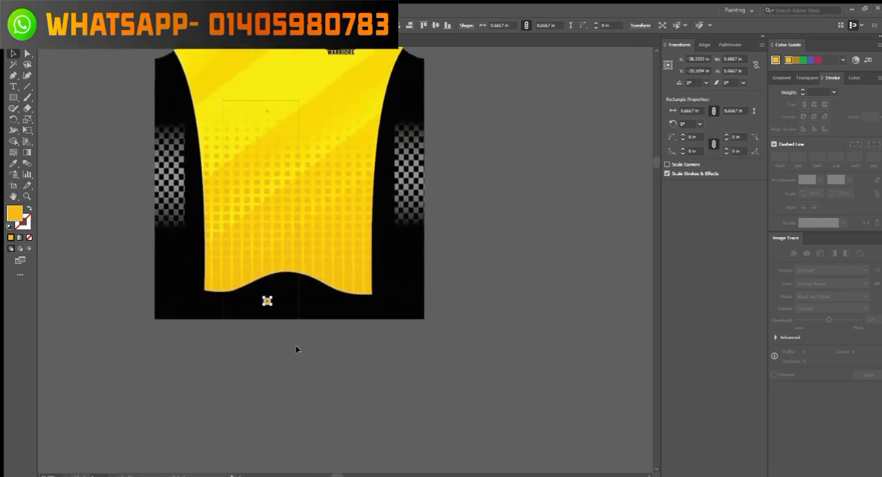
{"action": "left_click_drag", "start_coordinate": [297, 349], "coordinate": [299, 349]}
- Blend the small upper square with the large lower one into a vertical column of gradually growing squares
{"action": "left_click_drag", "start_coordinate": [300, 200], "coordinate": [297, 223]}
{"action": "scroll", "coordinate": [287, 157], "scroll_direction": "up", "scroll_amount": 3, "text": "alt"}
{"action": "left_click_drag", "start_coordinate": [287, 156], "coordinate": [349, 231]}
{"action": "scroll", "coordinate": [322, 197], "scroll_direction": "up", "scroll_amount": 1, "text": "alt"}
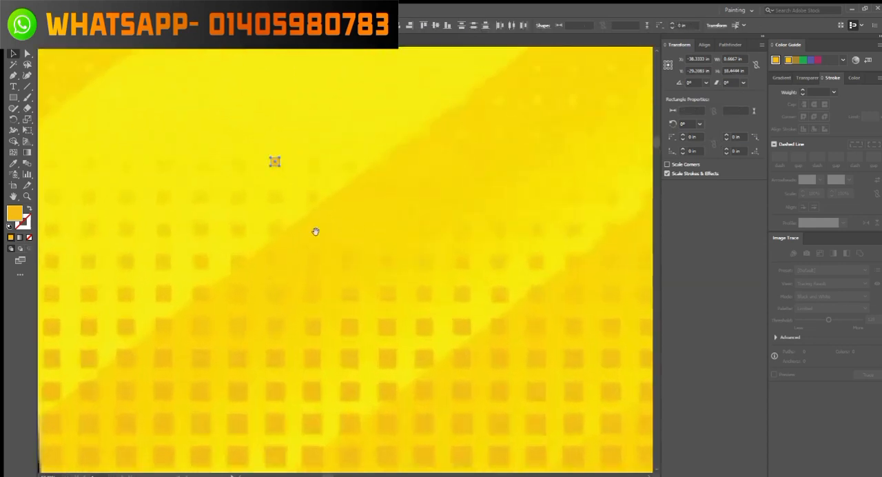
{"action": "left_click", "coordinate": [27, 163]}
{"action": "scroll", "coordinate": [290, 173], "scroll_direction": "down", "scroll_amount": 3, "text": "alt"}
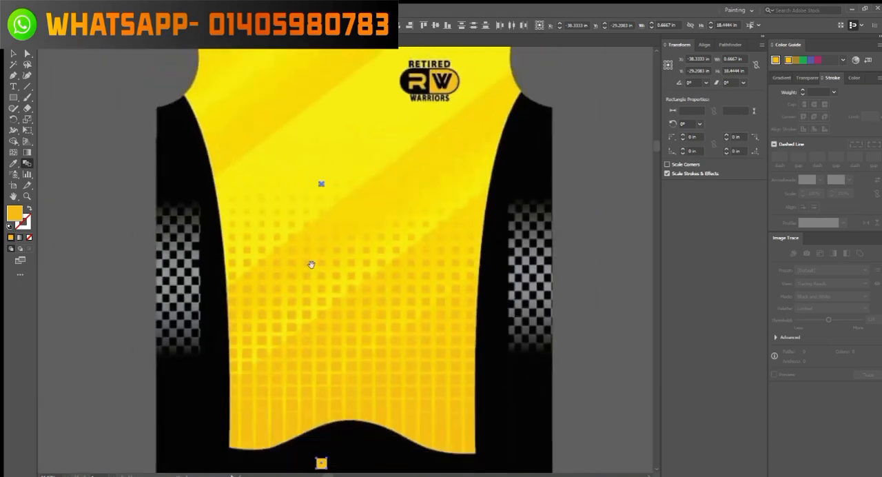
{"action": "scroll", "coordinate": [344, 235], "scroll_direction": "up", "scroll_amount": 5, "text": "alt"}
{"action": "left_click", "coordinate": [387, 230]}
{"action": "scroll", "coordinate": [305, 213], "scroll_direction": "down", "scroll_amount": 3, "text": "alt"}
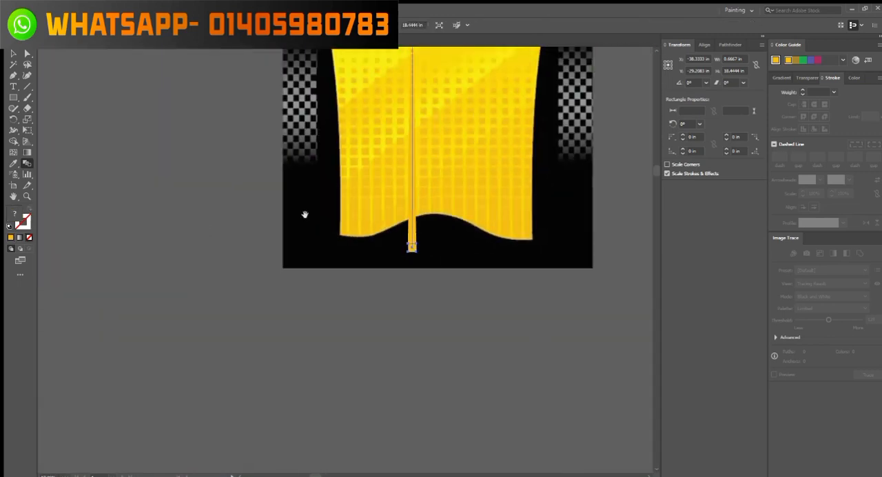
{"action": "scroll", "coordinate": [368, 158], "scroll_direction": "up", "scroll_amount": 3, "text": "alt"}
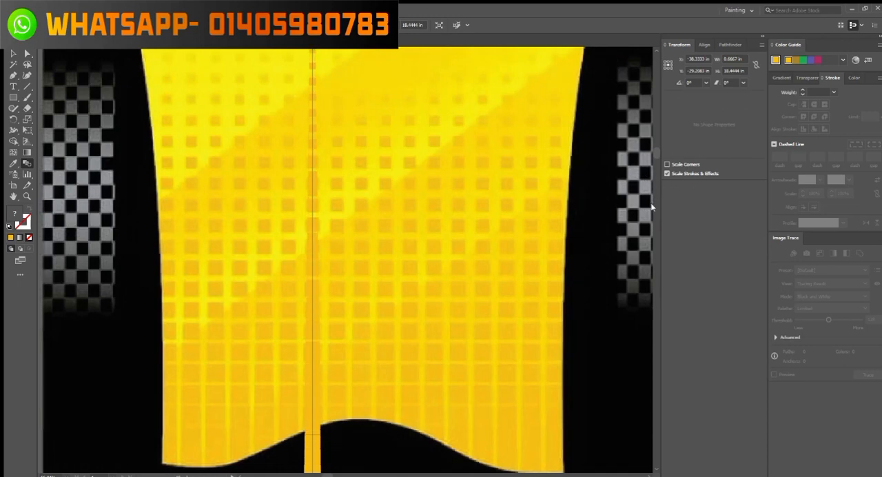
{"action": "scroll", "coordinate": [331, 183], "scroll_direction": "down", "scroll_amount": 3}
{"action": "scroll", "coordinate": [365, 211], "scroll_direction": "up", "scroll_amount": 3}
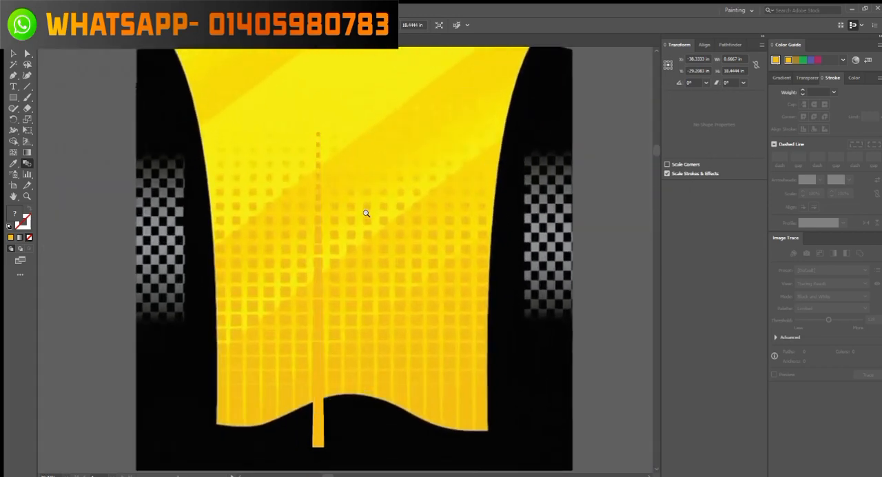
- Expand the blended column into separate editable squares
{"action": "key", "text": "v"}
{"action": "left_click_drag", "start_coordinate": [350, 226], "coordinate": [278, 170]}
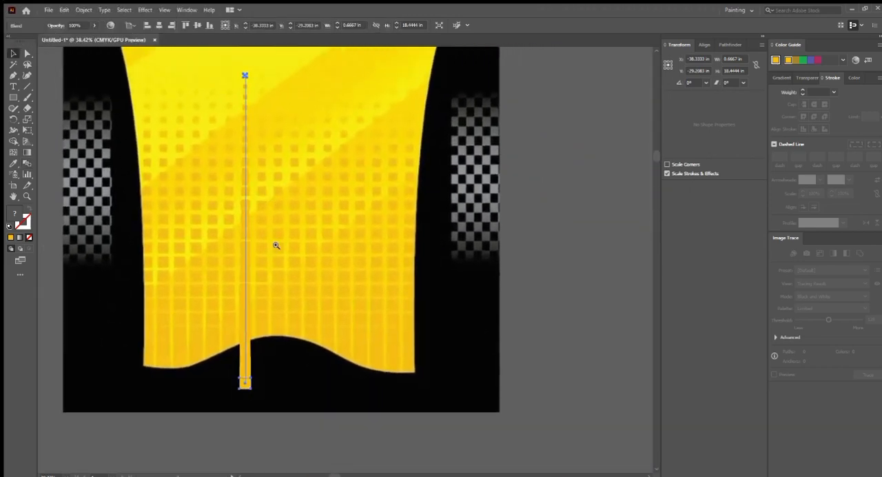
{"action": "scroll", "coordinate": [292, 286], "scroll_direction": "up", "scroll_amount": 3}
{"action": "left_click_drag", "start_coordinate": [293, 287], "coordinate": [290, 225]}
{"action": "scroll", "coordinate": [269, 255], "scroll_direction": "up", "scroll_amount": 2}
{"action": "scroll", "coordinate": [275, 262], "scroll_direction": "up", "scroll_amount": 1}
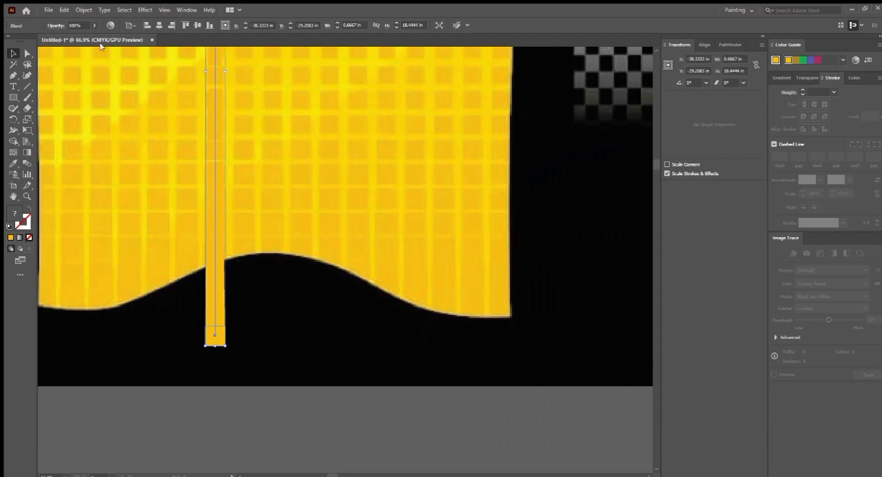
{"action": "left_click", "coordinate": [213, 168]}
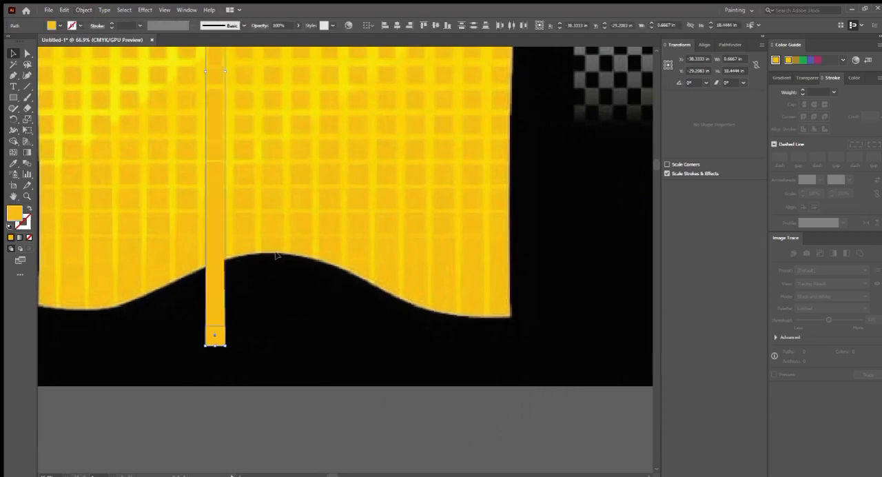
{"action": "left_click_drag", "start_coordinate": [266, 315], "coordinate": [243, 268]}
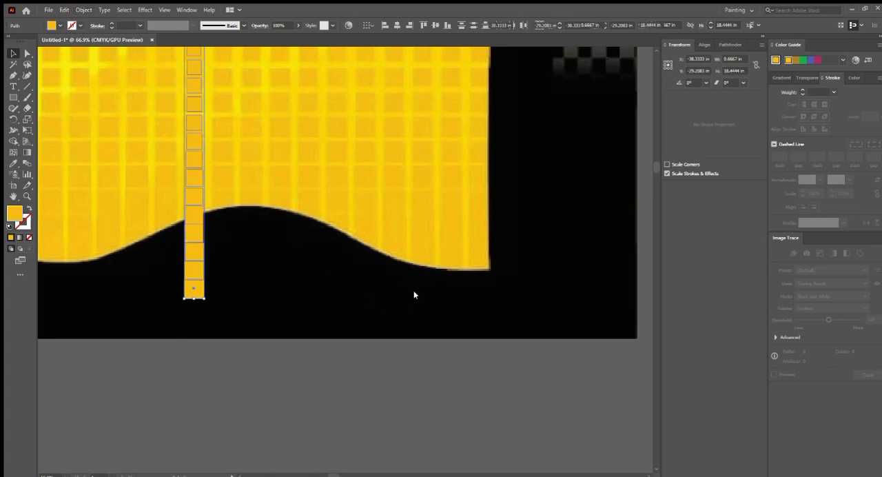
- Duplicate the column of squares sideways with a small gap and repeat the copy into a row of evenly spaced columns
{"action": "left_click_drag", "start_coordinate": [258, 256], "coordinate": [233, 253]}
{"action": "scroll", "coordinate": [211, 275], "scroll_direction": "up", "scroll_amount": 3}
{"action": "left_click_drag", "start_coordinate": [171, 305], "coordinate": [210, 302]}
{"action": "scroll", "coordinate": [246, 288], "scroll_direction": "down", "scroll_amount": 8}
{"action": "left_click_drag", "start_coordinate": [201, 213], "coordinate": [198, 230]}
{"action": "key", "text": "ctrl+d"}
{"action": "key", "text": "ctrl+d"}
{"action": "key", "text": "ctrl+d"}
{"action": "key", "text": "ctrl+d"}
{"action": "key", "text": "ctrl+d"}
{"action": "key", "text": "ctrl+d"}
{"action": "key", "text": "ctrl+d"}
{"action": "key", "text": "ctrl+d"}
{"action": "key", "text": "ctrl+d"}
{"action": "key", "text": "ctrl+d"}
{"action": "key", "text": "ctrl+d"}
{"action": "key", "text": "ctrl+d"}
{"action": "key", "text": "ctrl+d"}
{"action": "key", "text": "ctrl+d"}
{"action": "key", "text": "ctrl+d"}
{"action": "key", "text": "ctrl+d"}
{"action": "key", "text": "ctrl+d"}
{"action": "key", "text": "ctrl+d"}
{"action": "key", "text": "ctrl+d"}
{"action": "key", "text": "ctrl+d"}
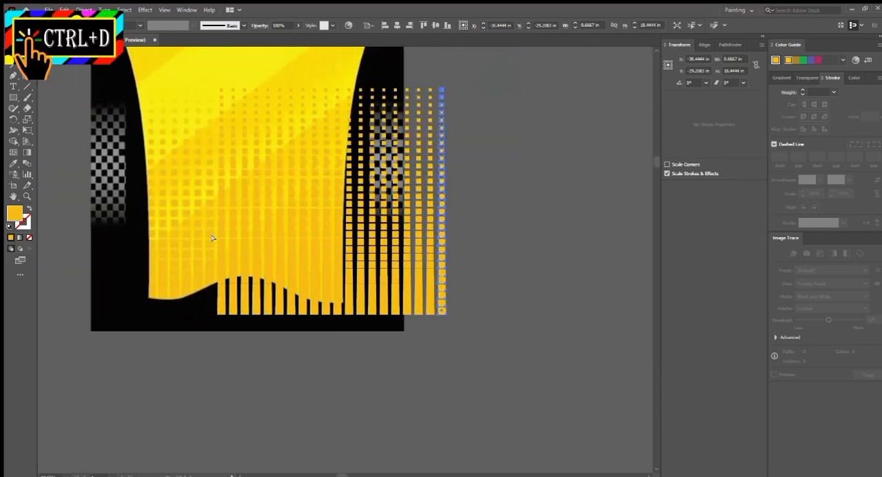
- Position the halftone columns across the lower part of the jersey's front panel
{"action": "scroll", "coordinate": [363, 230], "scroll_direction": "down", "scroll_amount": 2}
{"action": "left_click_drag", "start_coordinate": [355, 231], "coordinate": [311, 226]}
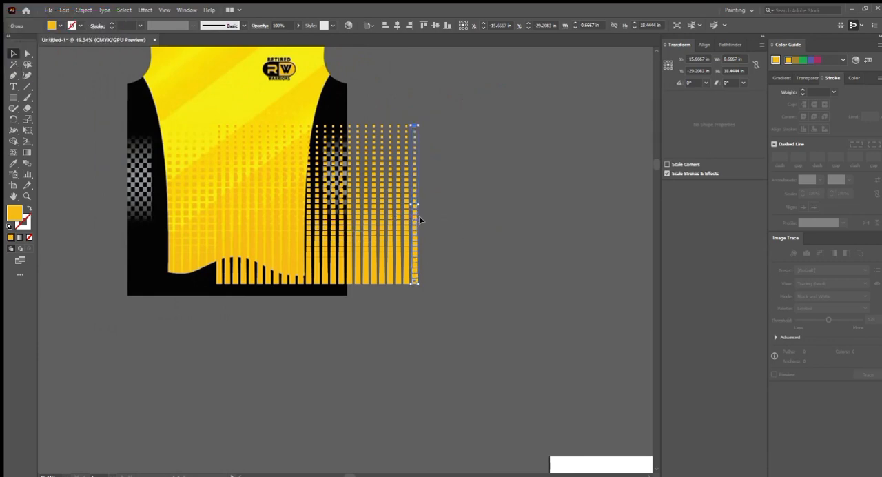
{"action": "left_click_drag", "start_coordinate": [173, 274], "coordinate": [322, 295]}
{"action": "left_click_drag", "start_coordinate": [302, 294], "coordinate": [313, 298]}
- Hide the halftone columns to uncover the reference jersey
{"action": "key", "text": "ctrl+minus"}
{"action": "key", "text": "ctrl+3"}
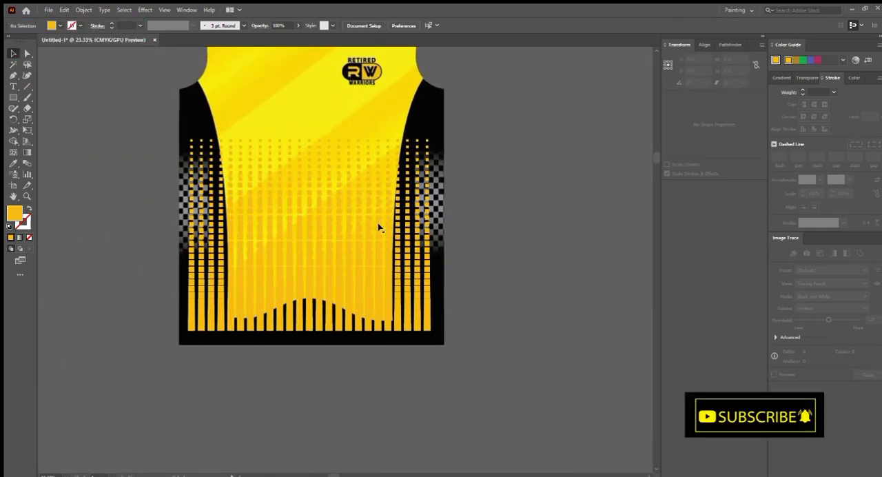
{"action": "left_click", "coordinate": [373, 226]}
{"action": "key", "text": "ctrl+3"}
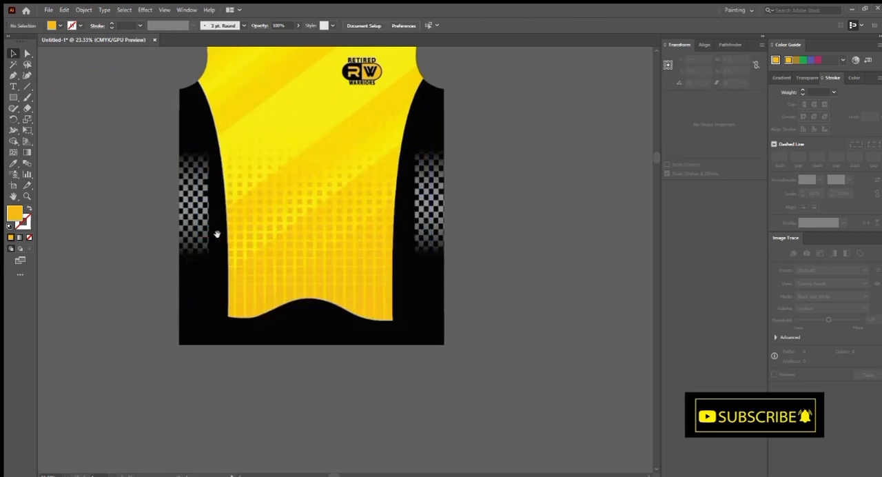
- Draw a rectangle about 0.49 × 0.60 in over one black cell of the side checker pattern
{"action": "left_click_drag", "start_coordinate": [179, 153], "coordinate": [299, 190]}
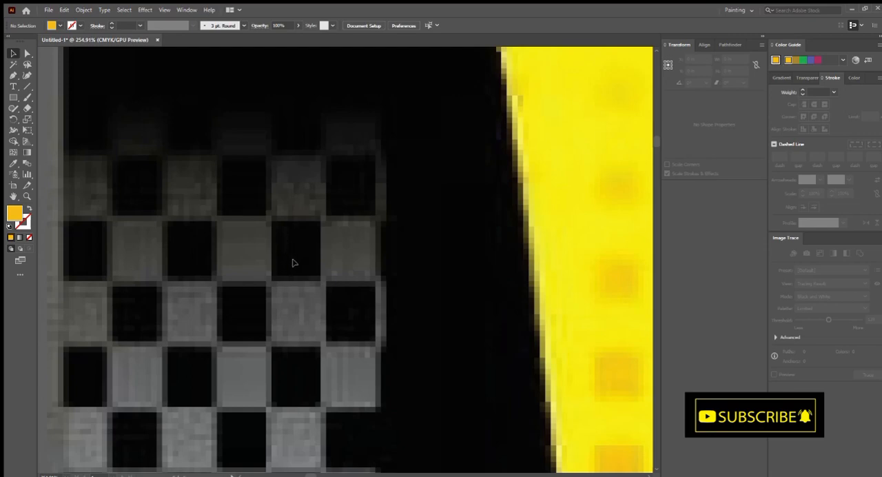
{"action": "left_click_drag", "start_coordinate": [267, 155], "coordinate": [323, 222]}
{"action": "key", "text": "v"}
{"action": "scroll", "coordinate": [499, 190], "scroll_direction": "down", "scroll_amount": 3}
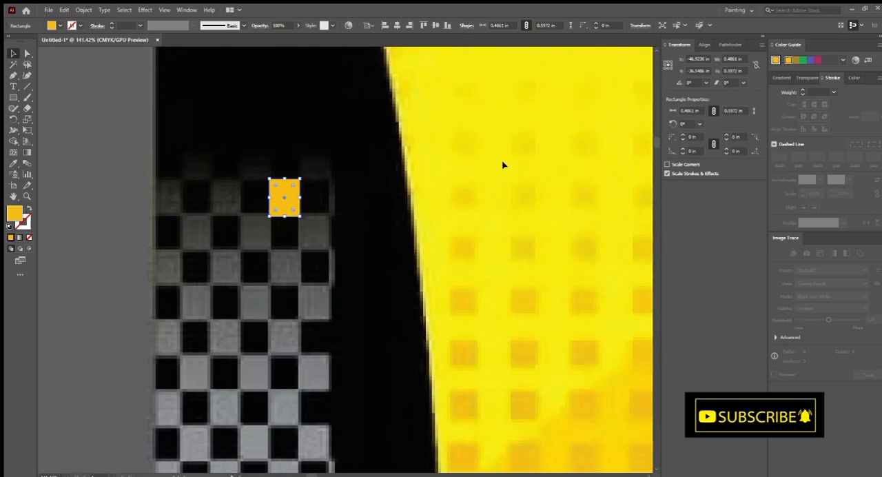
- Move the checker rectangle onto the empty canvas beside the jersey and fill it with black
{"action": "left_click", "coordinate": [853, 78]}
{"action": "left_click_drag", "start_coordinate": [312, 256], "coordinate": [294, 210]}
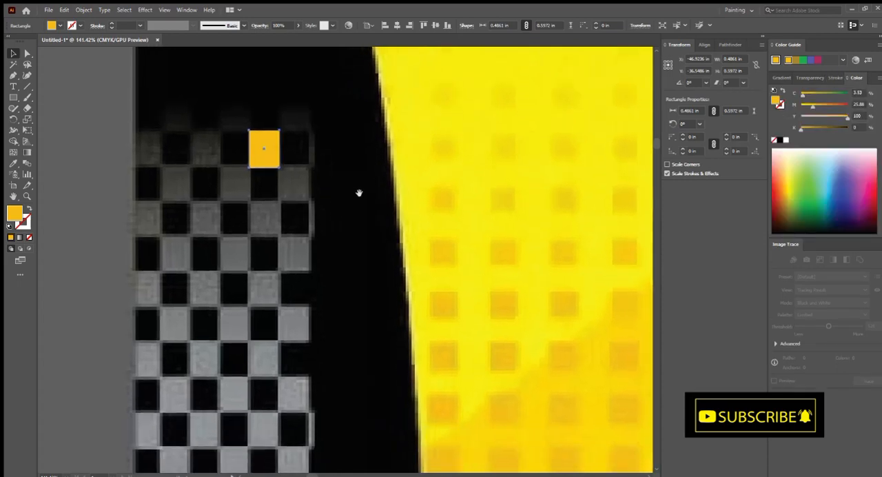
{"action": "left_click_drag", "start_coordinate": [359, 205], "coordinate": [401, 220]}
{"action": "left_click_drag", "start_coordinate": [402, 220], "coordinate": [355, 199]}
{"action": "left_click_drag", "start_coordinate": [332, 194], "coordinate": [145, 160]}
{"action": "left_click_drag", "start_coordinate": [199, 167], "coordinate": [292, 178]}
{"action": "left_click_drag", "start_coordinate": [248, 185], "coordinate": [328, 194]}
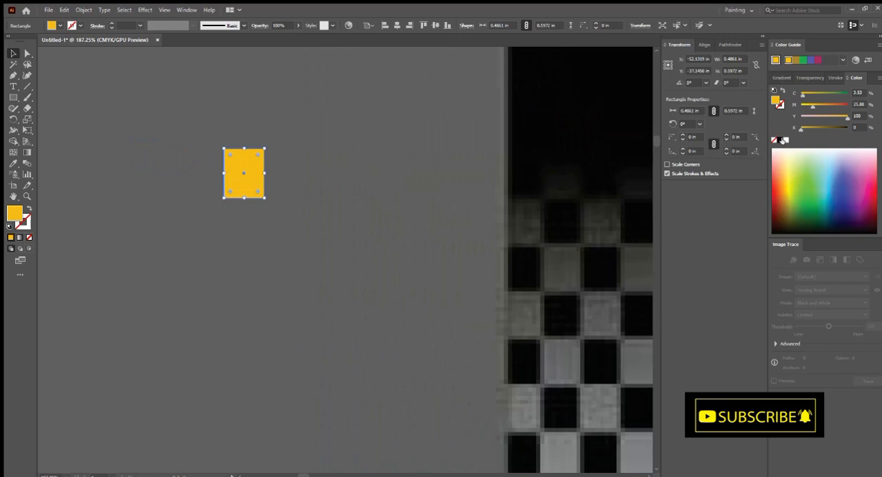
{"action": "mouse_move", "coordinate": [279, 207]}
{"action": "left_mouse_down"}
{"action": "mouse_move", "coordinate": [303, 197]}
{"action": "mouse_move", "coordinate": [293, 218]}
{"action": "left_mouse_up"}
{"action": "left_click", "coordinate": [779, 141]}
- Duplicate the black rectangle diagonally down to the right and place another copy directly beside the original
{"action": "left_click_drag", "start_coordinate": [197, 186], "coordinate": [224, 229]}
{"action": "left_click_drag", "start_coordinate": [256, 233], "coordinate": [235, 238]}
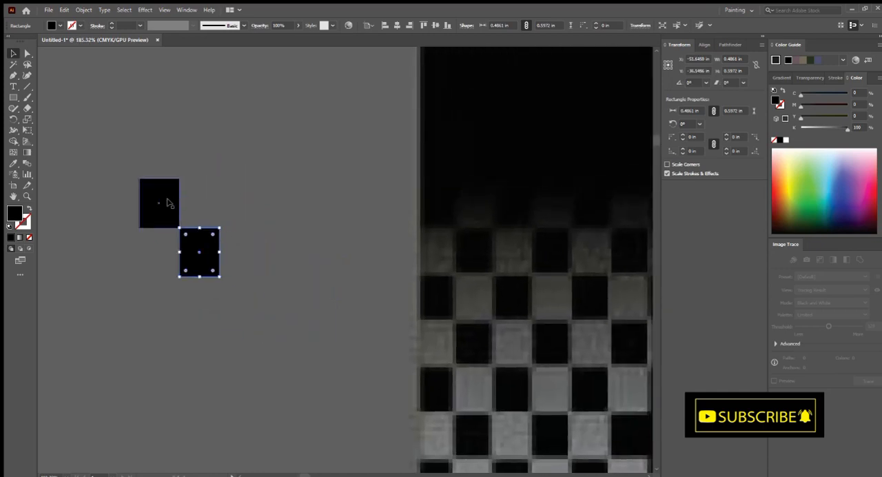
{"action": "left_click_drag", "start_coordinate": [158, 201], "coordinate": [199, 201]}
- Set the fill of the rectangle beside the original black one to grey with K 70%
{"action": "scroll", "coordinate": [193, 207], "scroll_direction": "right", "scroll_amount": 2}
{"action": "scroll", "coordinate": [193, 207], "scroll_direction": "up", "scroll_amount": 1}
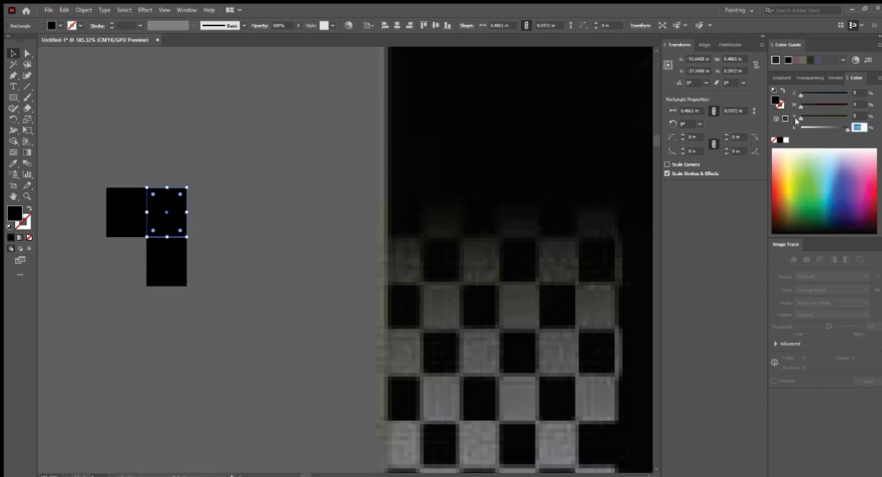
{"action": "key", "text": "Return"}
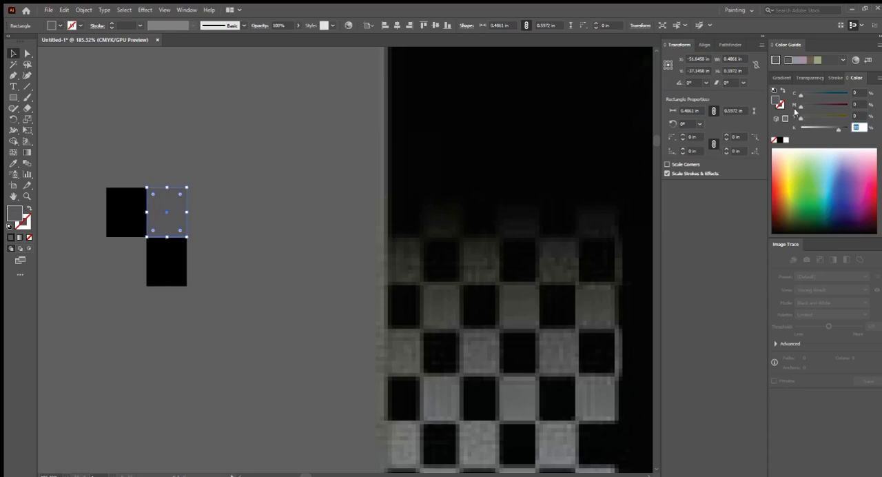
{"action": "left_click", "coordinate": [311, 140]}
{"action": "scroll", "coordinate": [303, 177], "scroll_direction": "down", "scroll_amount": 4}
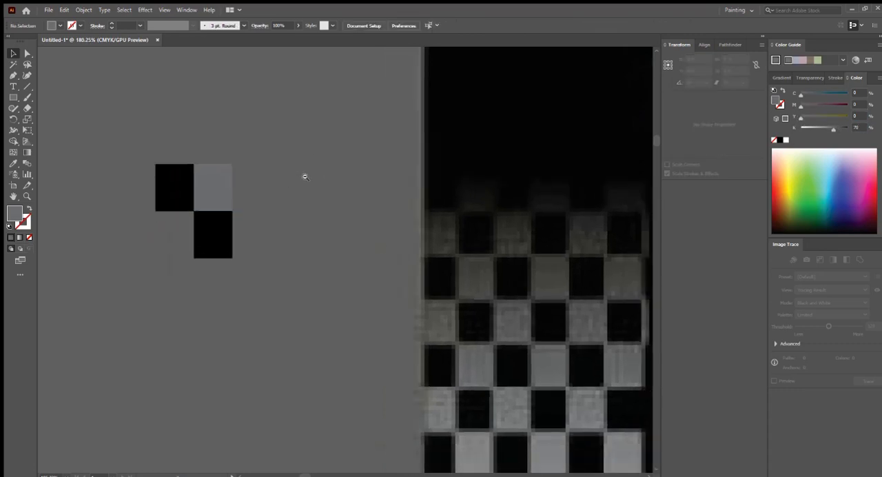
{"action": "scroll", "coordinate": [262, 197], "scroll_direction": "down", "scroll_amount": 1}
{"action": "scroll", "coordinate": [315, 213], "scroll_direction": "up", "scroll_amount": 5}
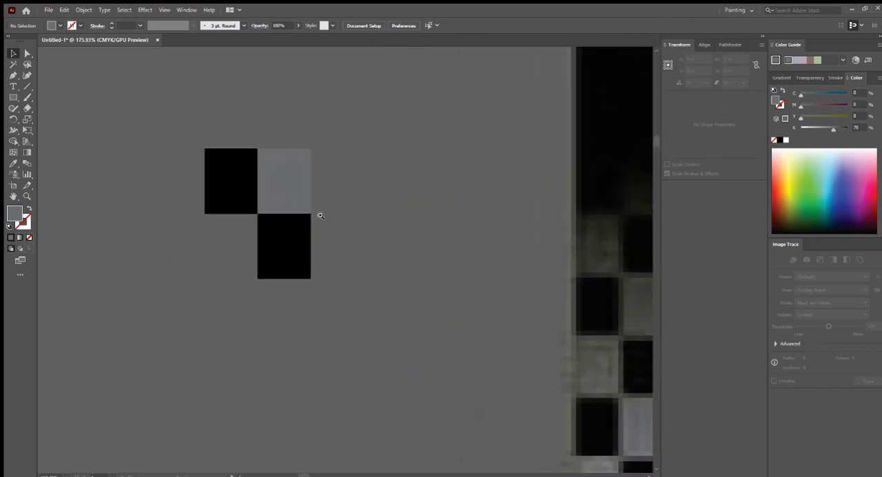
- Delete the black rectangle copy that sits diagonally below the original black one
{"action": "scroll", "coordinate": [293, 213], "scroll_direction": "down", "scroll_amount": 1}
{"action": "left_click", "coordinate": [241, 265]}
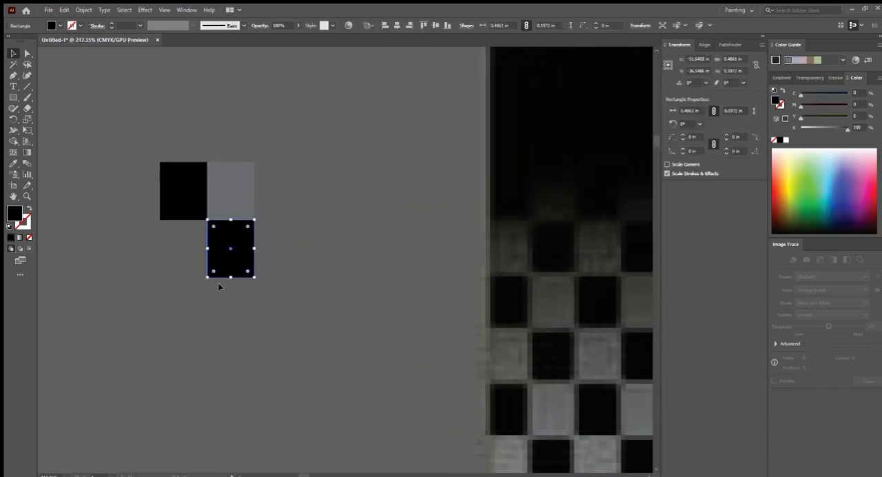
{"action": "key", "text": "Delete"}
- Duplicate the black and grey rectangle pair sideways and repeat the copy to make a row of four pairs
{"action": "left_click_drag", "start_coordinate": [296, 153], "coordinate": [169, 205]}
{"action": "left_click_drag", "start_coordinate": [226, 183], "coordinate": [319, 184]}
{"action": "scroll", "coordinate": [285, 205], "scroll_direction": "down", "scroll_amount": 5}
{"action": "key", "text": "ctrl+d"}
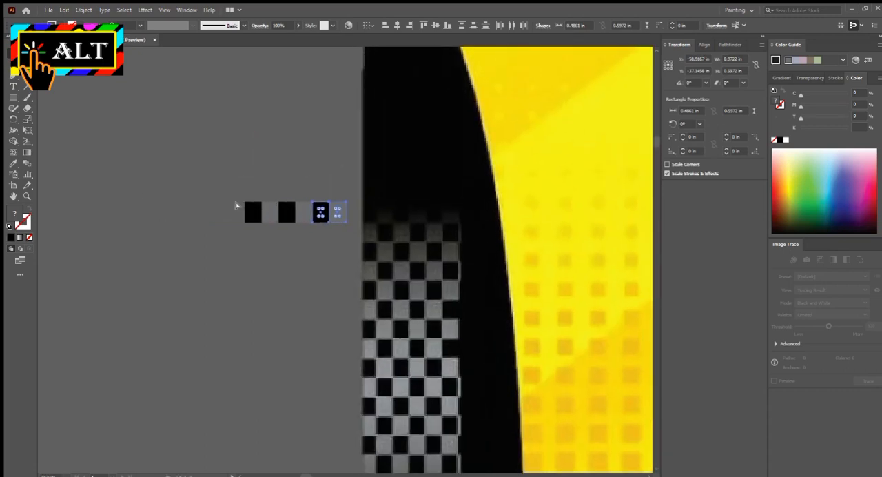
{"action": "key", "text": "ctrl+d"}
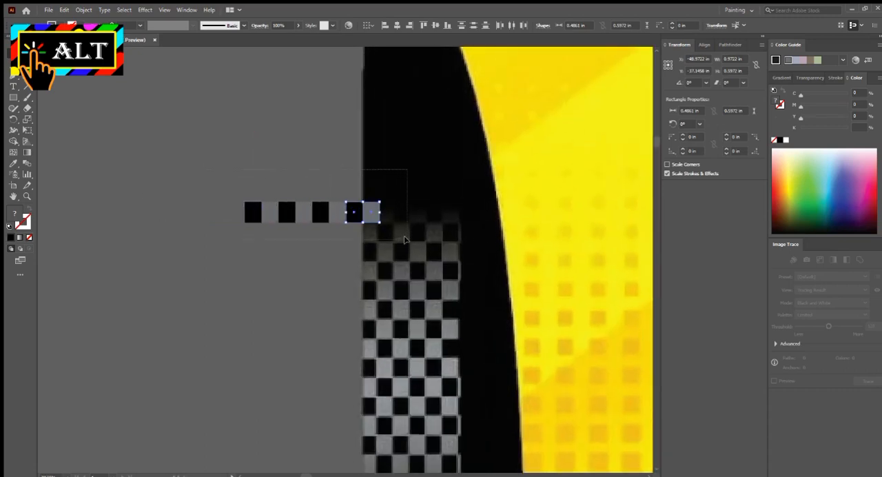
- Copy the whole row directly underneath, offset one cell to the left so the colours alternate
{"action": "left_click_drag", "start_coordinate": [405, 239], "coordinate": [407, 241]}
{"action": "scroll", "coordinate": [413, 252], "scroll_direction": "up", "scroll_amount": 3}
{"action": "left_click_drag", "start_coordinate": [369, 201], "coordinate": [338, 242]}
{"action": "scroll", "coordinate": [226, 211], "scroll_direction": "down", "scroll_amount": 3}
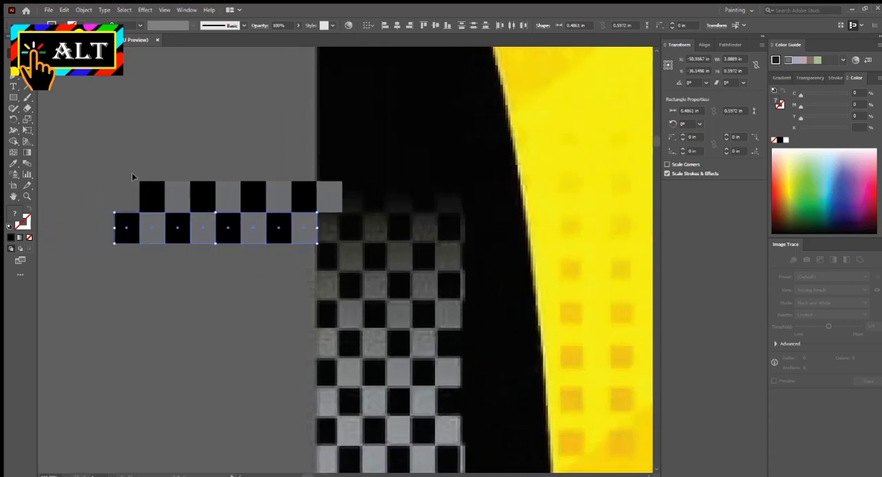
- Copy the two-row checker block directly beneath itself and repeat the copy to stack five blocks
{"action": "left_click_drag", "start_coordinate": [348, 272], "coordinate": [350, 274]}
{"action": "scroll", "coordinate": [241, 227], "scroll_direction": "up", "scroll_amount": 2}
{"action": "left_click_drag", "start_coordinate": [285, 246], "coordinate": [320, 198]}
{"action": "left_click_drag", "start_coordinate": [280, 144], "coordinate": [271, 238]}
{"action": "scroll", "coordinate": [272, 242], "scroll_direction": "down", "scroll_amount": 2}
{"action": "key", "text": "ctrl+d"}
{"action": "key", "text": "ctrl+d"}
{"action": "key", "text": "ctrl+d"}
{"action": "key", "text": "ctrl+d"}
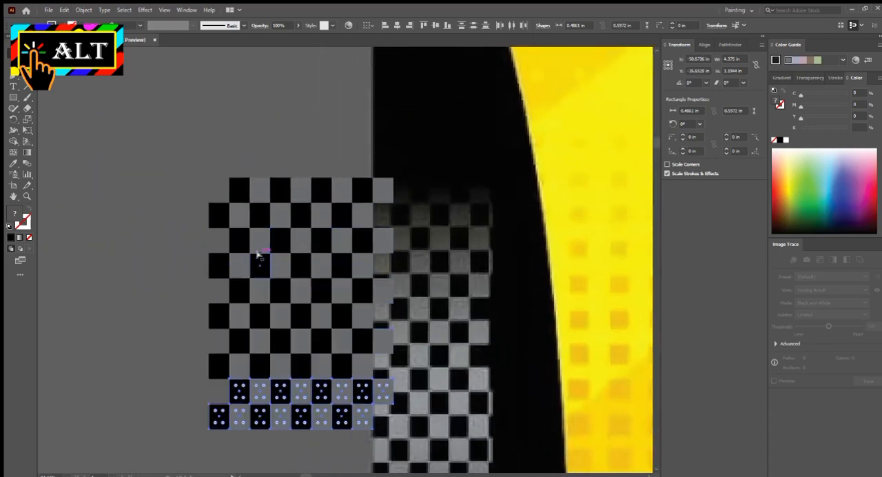
- Keep repeating the two-row copy until the checker pattern is 18 rows tall, undoing any surplus copy
{"action": "scroll", "coordinate": [281, 257], "scroll_direction": "down", "scroll_amount": 2}
{"action": "scroll", "coordinate": [290, 227], "scroll_direction": "down", "scroll_amount": 1}
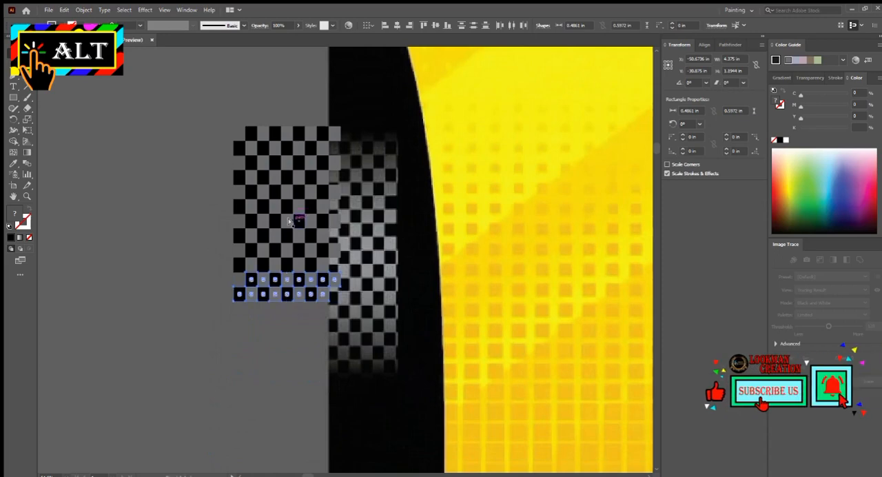
{"action": "key", "text": "ctrl+d"}
{"action": "key", "text": "ctrl+d"}
{"action": "key", "text": "ctrl+d"}
{"action": "key", "text": "ctrl+d"}
{"action": "key", "text": "ctrl+z"}
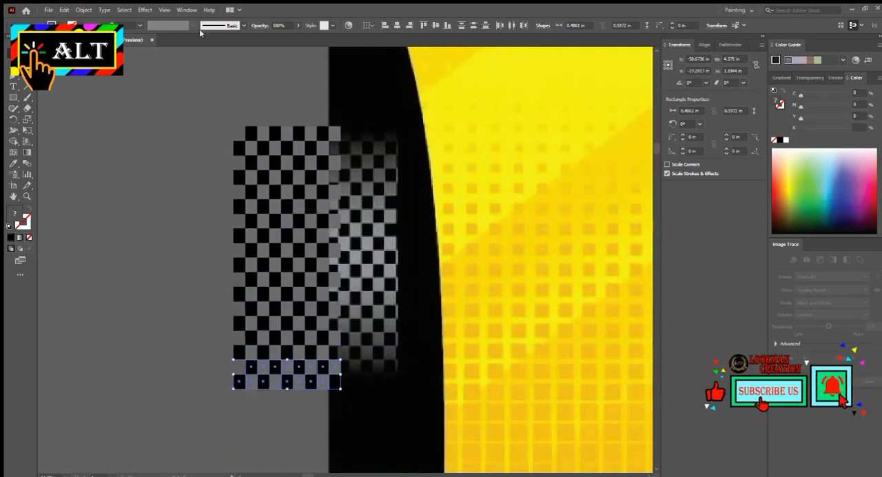
- Select the entire checker pattern and move it left, clear of the jersey image
{"action": "key", "text": "ctrl+a"}
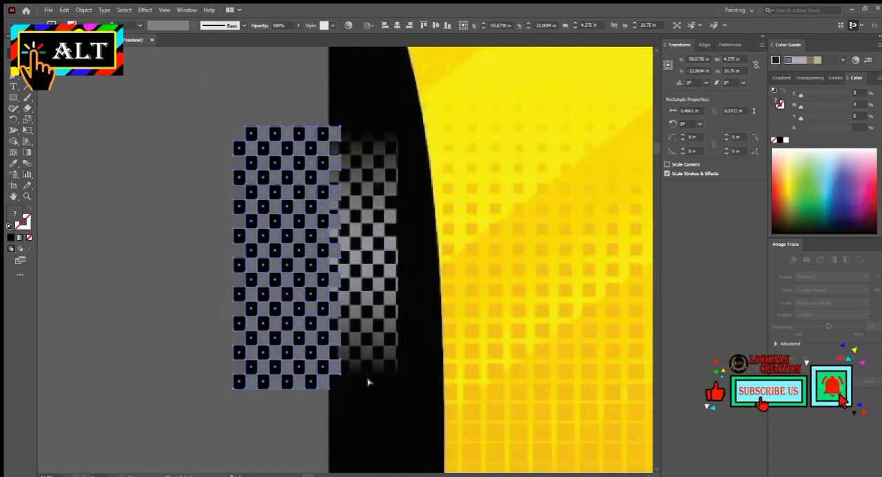
{"action": "scroll", "coordinate": [279, 254], "scroll_direction": "down", "scroll_amount": 2}
{"action": "left_click_drag", "start_coordinate": [270, 251], "coordinate": [213, 239]}
{"action": "scroll", "coordinate": [215, 239], "scroll_direction": "up", "scroll_amount": 4}
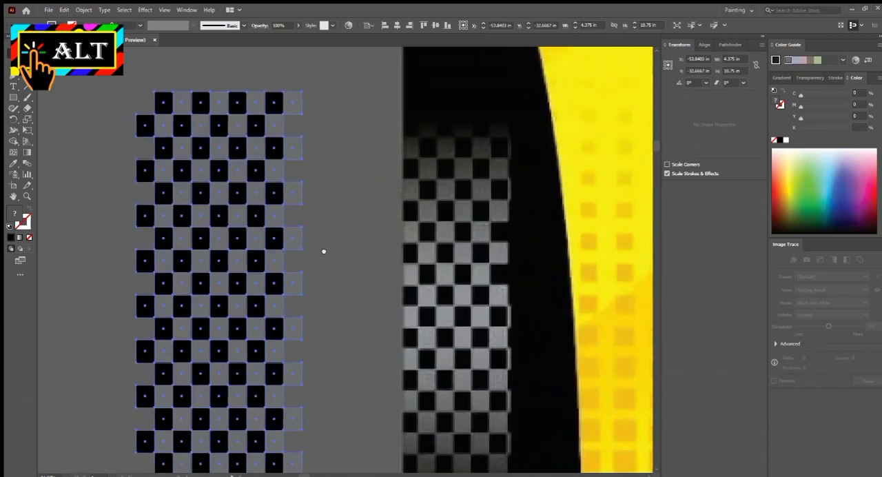
- Delete the grey cells that stick out along the right edge of the checker pattern
{"action": "scroll", "coordinate": [339, 287], "scroll_direction": "down", "scroll_amount": 1}
{"action": "scroll", "coordinate": [338, 287], "scroll_direction": "down", "scroll_amount": 1}
{"action": "left_click_drag", "start_coordinate": [349, 254], "coordinate": [341, 255]}
{"action": "left_click", "coordinate": [357, 230]}
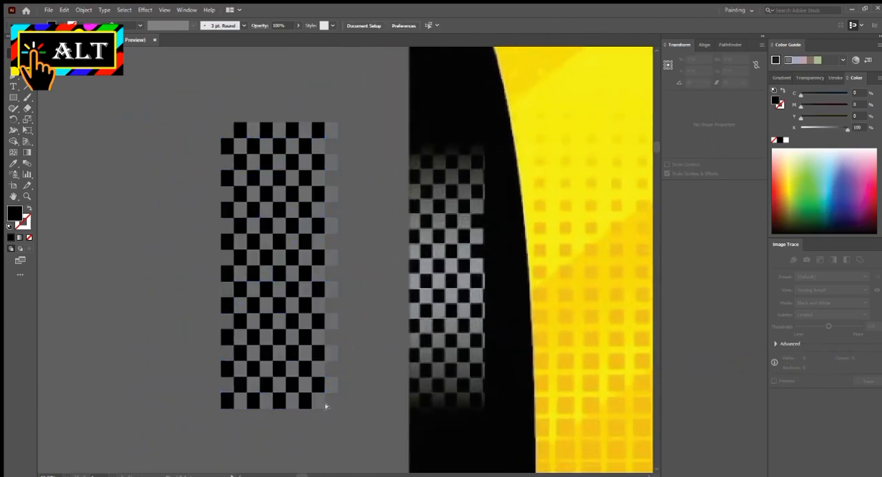
{"action": "left_click_drag", "start_coordinate": [326, 404], "coordinate": [326, 404]}
{"action": "key", "text": "Delete"}
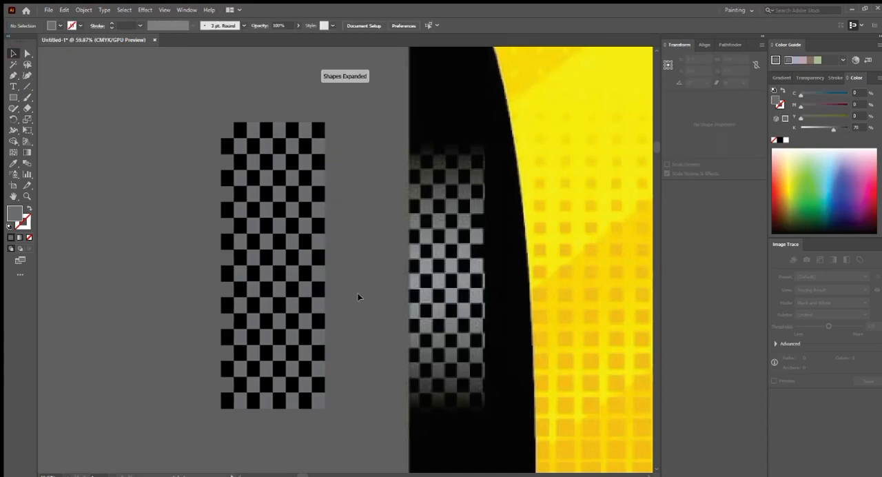
- Unlock all objects and show the hidden artwork so the yellow halftone squares return over the jersey
{"action": "scroll", "coordinate": [358, 297], "scroll_direction": "up", "scroll_amount": 2}
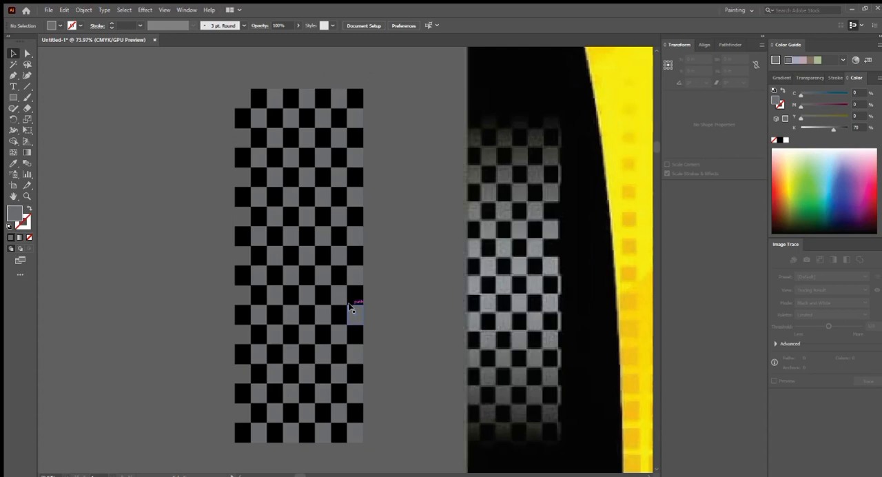
{"action": "scroll", "coordinate": [341, 293], "scroll_direction": "down", "scroll_amount": 2}
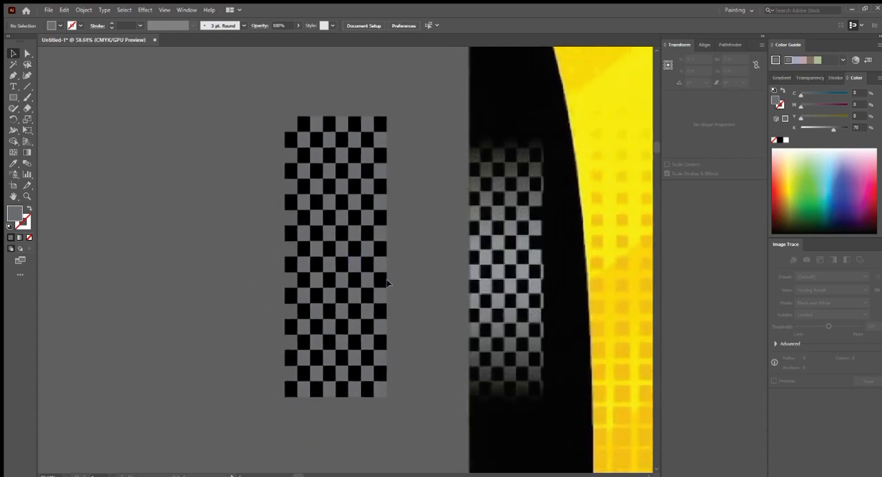
{"action": "scroll", "coordinate": [393, 248], "scroll_direction": "down", "scroll_amount": 10}
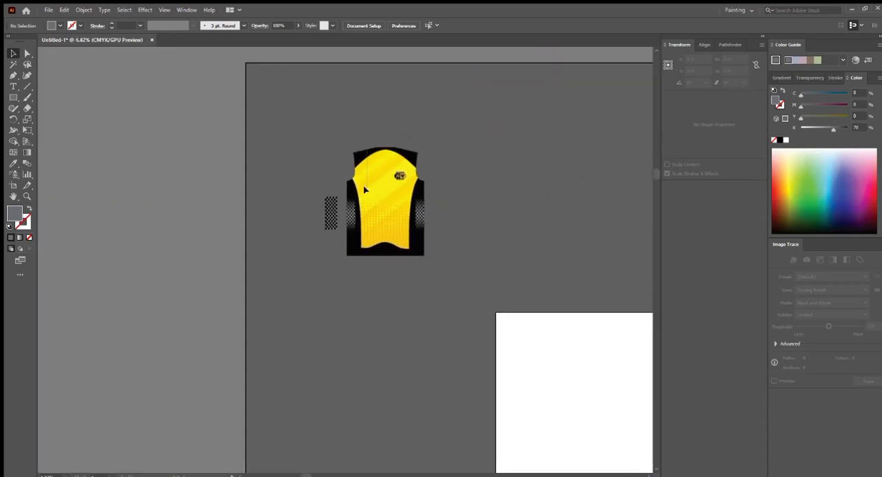
{"action": "key", "text": "ctrl+alt+2"}
{"action": "left_click_drag", "start_coordinate": [293, 113], "coordinate": [462, 311]}
{"action": "key", "text": "ctrl+alt+3"}
{"action": "left_click", "coordinate": [461, 310]}
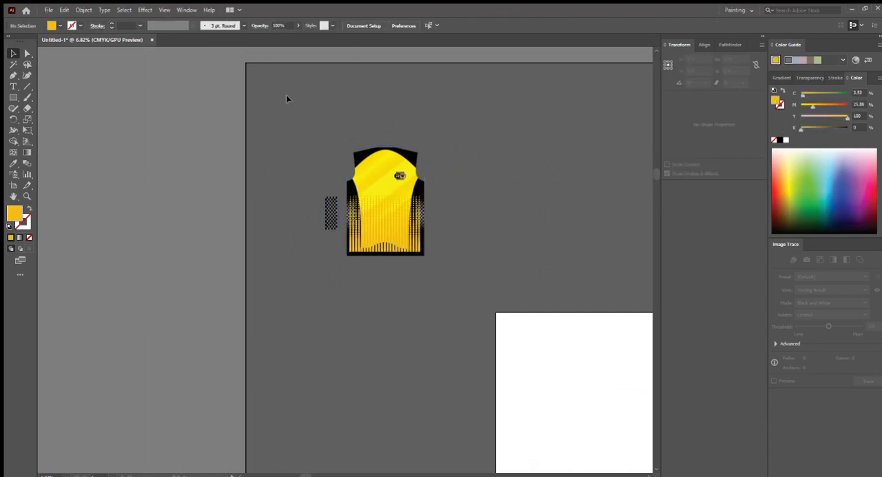
- Move the jersey artwork together with the checker pattern onto the white artboard and lock the jersey
{"action": "left_click_drag", "start_coordinate": [286, 94], "coordinate": [292, 143]}
{"action": "left_click_drag", "start_coordinate": [210, 69], "coordinate": [441, 259]}
{"action": "left_click_drag", "start_coordinate": [456, 269], "coordinate": [477, 316]}
{"action": "scroll", "coordinate": [379, 254], "scroll_direction": "up", "scroll_amount": 5}
{"action": "left_click", "coordinate": [527, 276]}
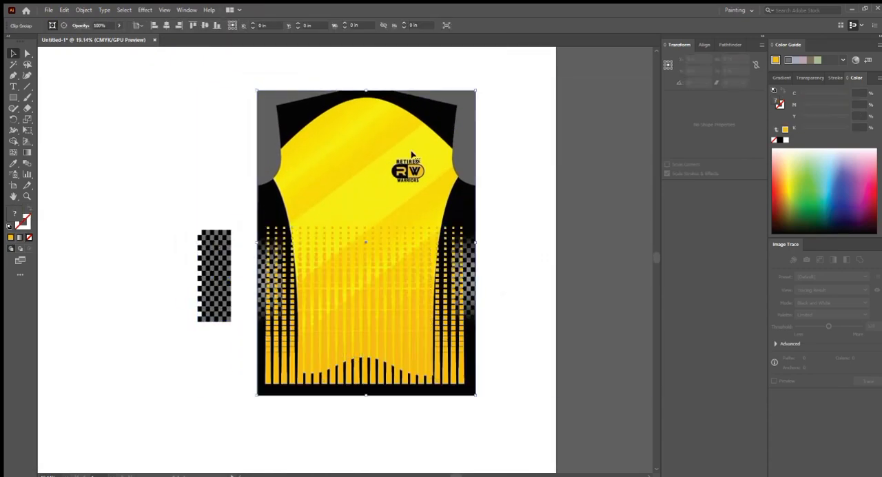
{"action": "left_click", "coordinate": [412, 154]}
{"action": "key", "text": "ctrl+2"}
- Delete the black cells that stick out along the left edge of the checker pattern
{"action": "left_click_drag", "start_coordinate": [193, 250], "coordinate": [340, 244]}
{"action": "scroll", "coordinate": [286, 210], "scroll_direction": "up", "scroll_amount": 1}
{"action": "left_click_drag", "start_coordinate": [230, 157], "coordinate": [277, 367]}
{"action": "key", "text": "Delete"}
{"action": "key", "text": "Delete"}
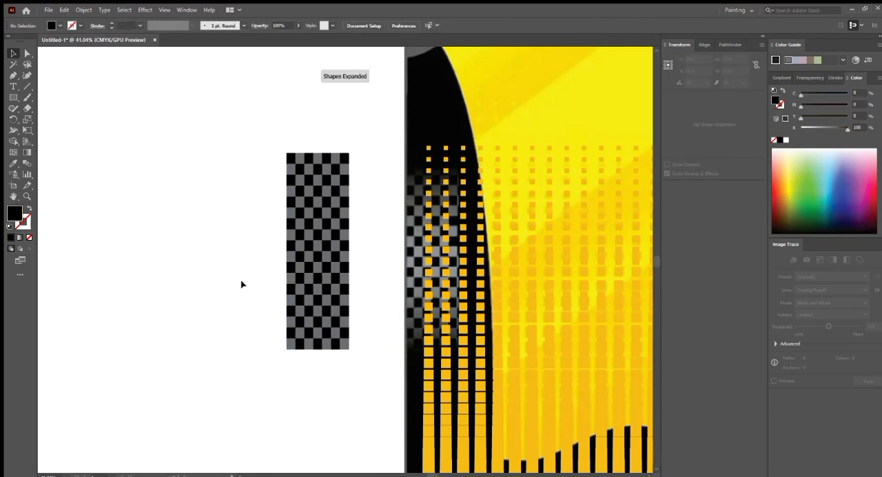
- Draw a black rectangle about 3.40 × 10.75 in exactly covering the checker pattern
{"action": "left_click_drag", "start_coordinate": [289, 297], "coordinate": [285, 298]}
{"action": "scroll", "coordinate": [284, 298], "scroll_direction": "up", "scroll_amount": 3}
{"action": "key", "text": "m"}
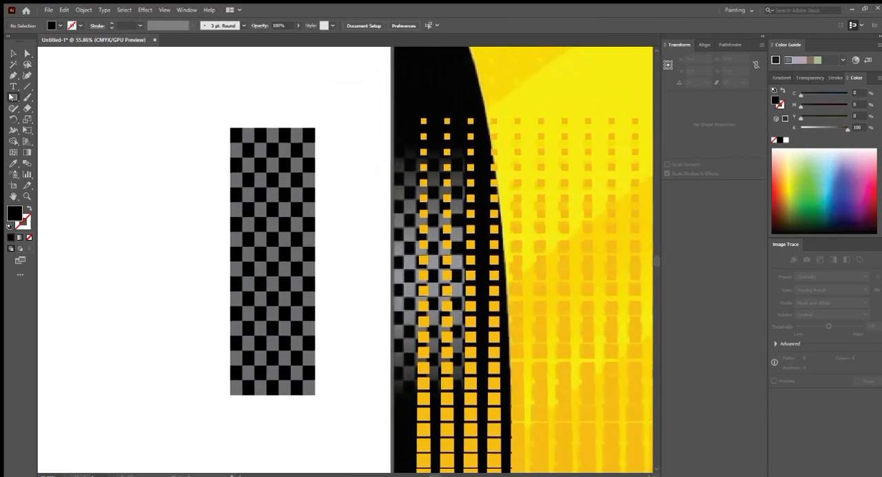
{"action": "left_click_drag", "start_coordinate": [231, 129], "coordinate": [316, 395]}
{"action": "scroll", "coordinate": [299, 374], "scroll_direction": "down", "scroll_amount": 1}
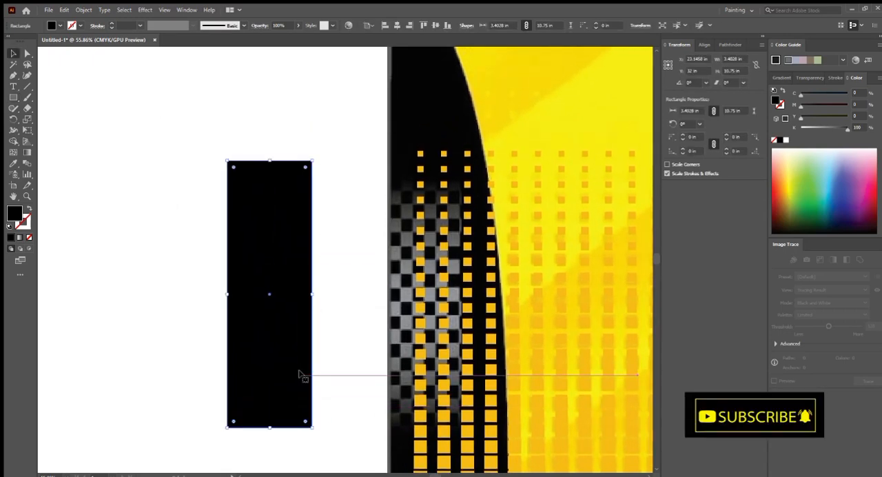
{"action": "key", "text": "v"}
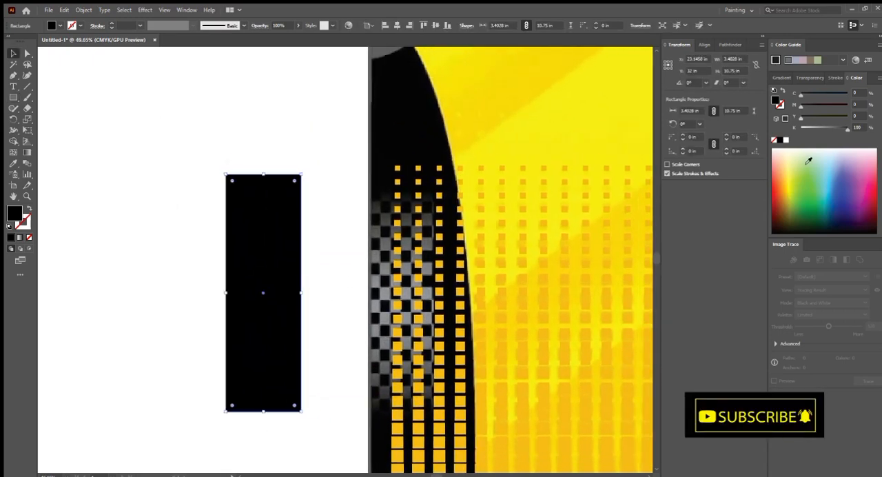
- Fill the covering rectangle with a white-to-black linear gradient and set the white stop's opacity to 0%
{"action": "left_click", "coordinate": [782, 77]}
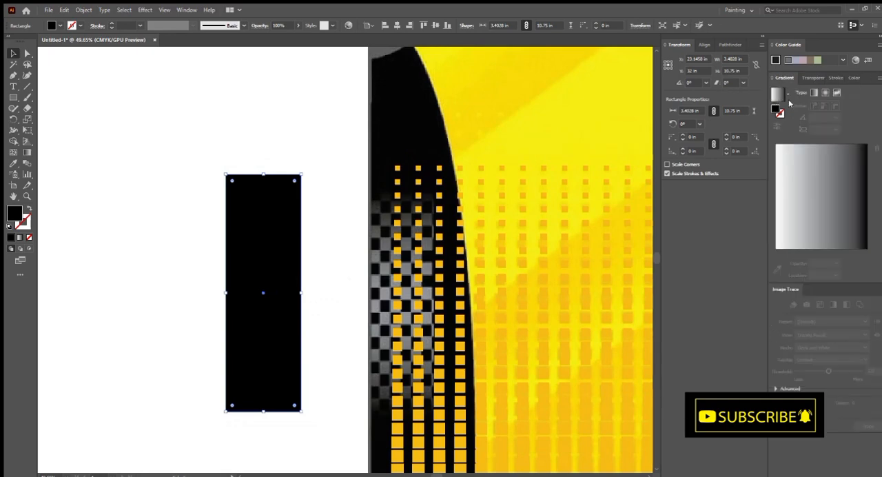
{"action": "left_click", "coordinate": [777, 93]}
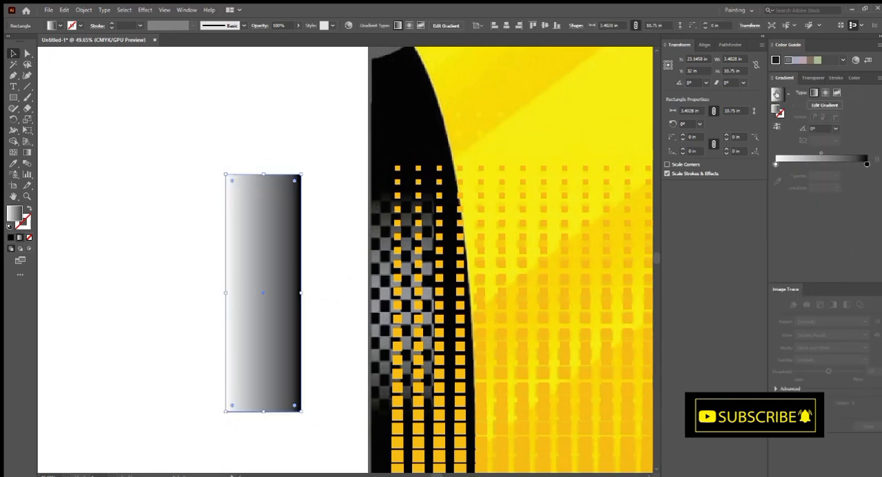
{"action": "left_click", "coordinate": [776, 164]}
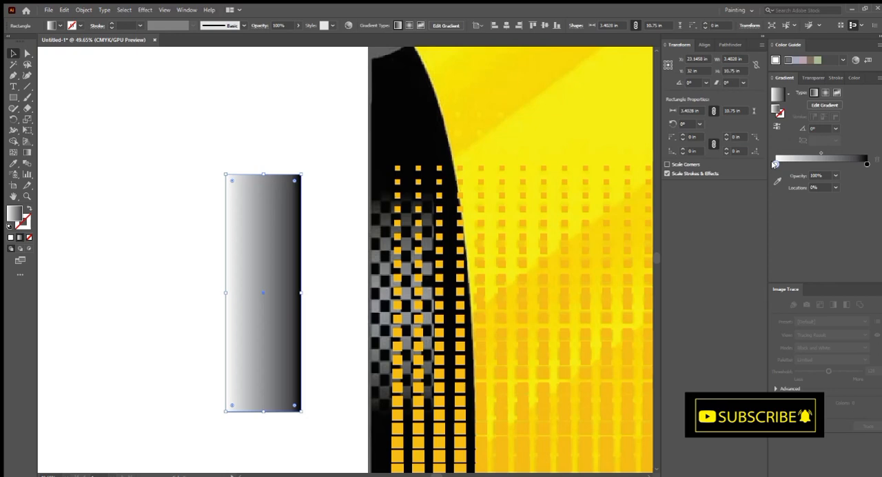
{"action": "double_click", "coordinate": [820, 175]}
{"action": "type", "text": "0"}
{"action": "key", "text": "Return"}
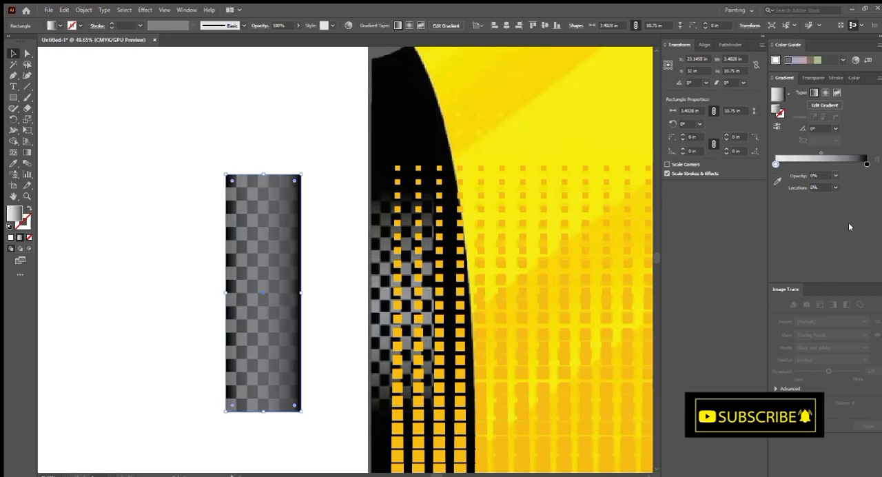
- Move the white gradient stop to about 44% and set the black stop's opacity to 0%
{"action": "mouse_move", "coordinate": [866, 164]}
{"action": "left_mouse_down"}
{"action": "mouse_move", "coordinate": [820, 163]}
{"action": "mouse_move", "coordinate": [867, 163]}
{"action": "left_mouse_up"}
{"action": "left_click_drag", "start_coordinate": [775, 164], "coordinate": [815, 163]}
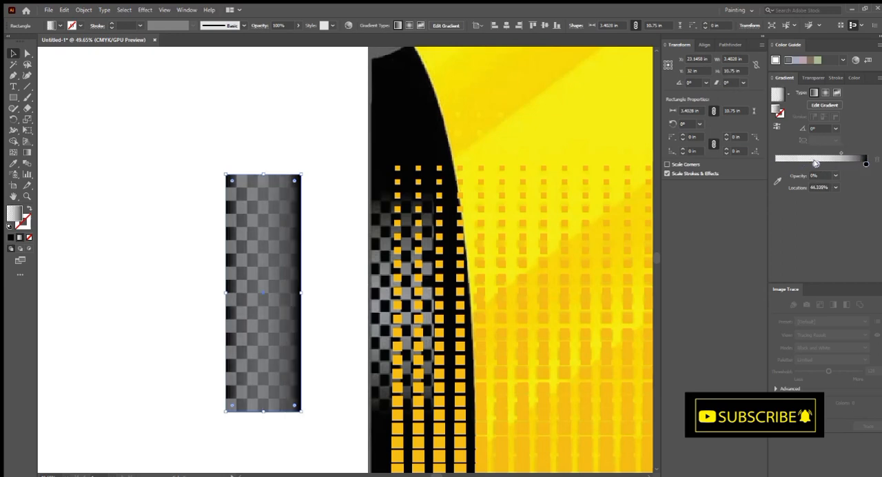
{"action": "left_click", "coordinate": [865, 162]}
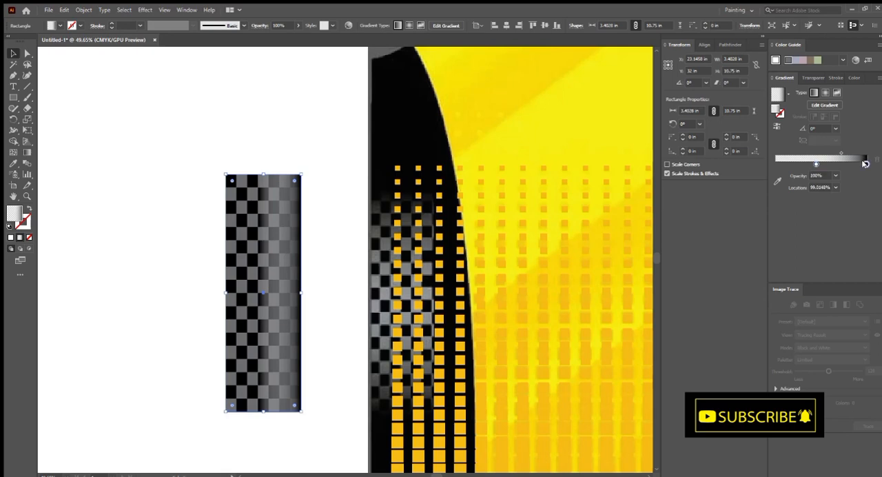
{"action": "left_click", "coordinate": [818, 176]}
{"action": "type", "text": "0"}
{"action": "key", "text": "Return"}
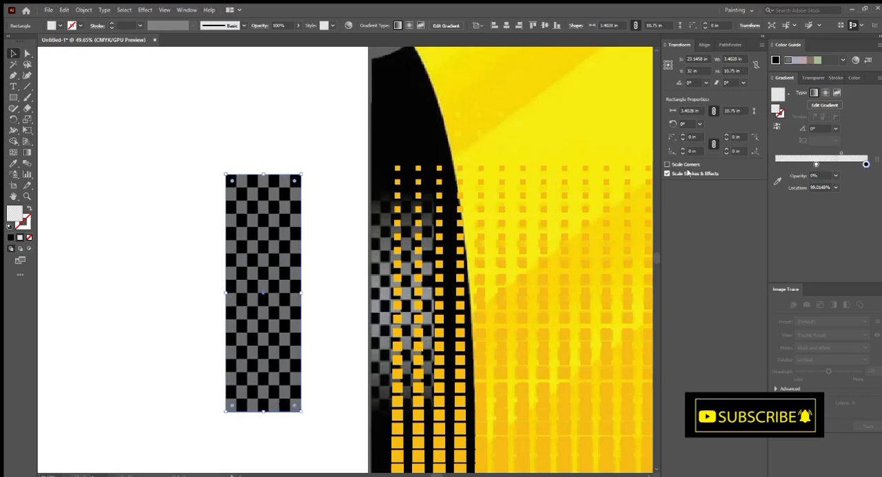
- Move the black gradient stop to about 94% and redraw the gradient vertically from the rectangle's top to its bottom
{"action": "left_click", "coordinate": [821, 176]}
{"action": "left_click_drag", "start_coordinate": [864, 163], "coordinate": [860, 163]}
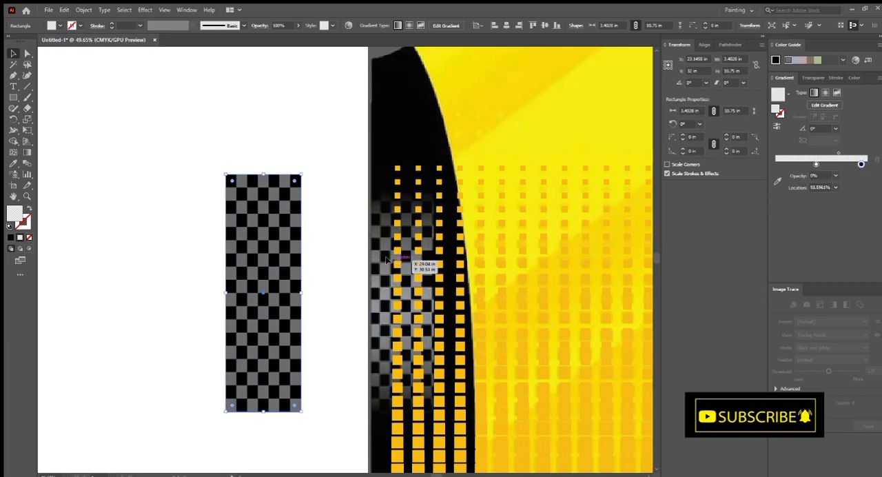
{"action": "key", "text": "g"}
{"action": "left_click_drag", "start_coordinate": [264, 169], "coordinate": [264, 419]}
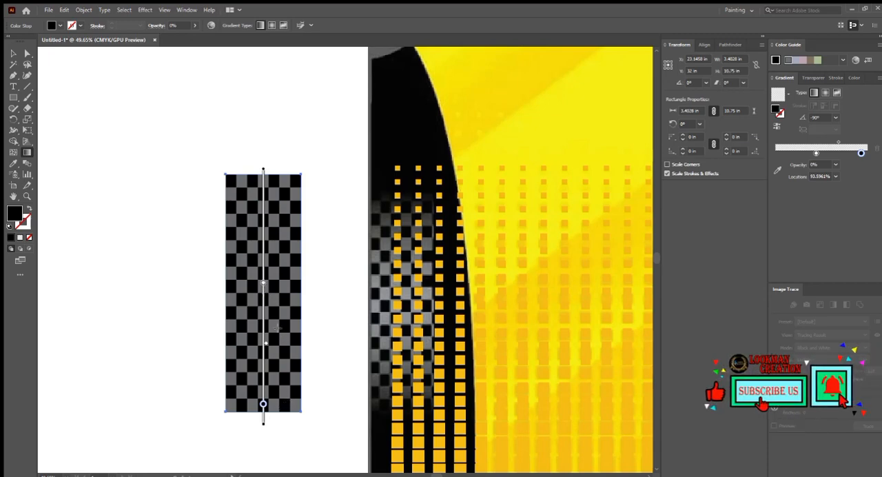
- Set the white gradient stop's opacity to 100% and shift the midpoint closer to the black stop
{"action": "left_click", "coordinate": [263, 284]}
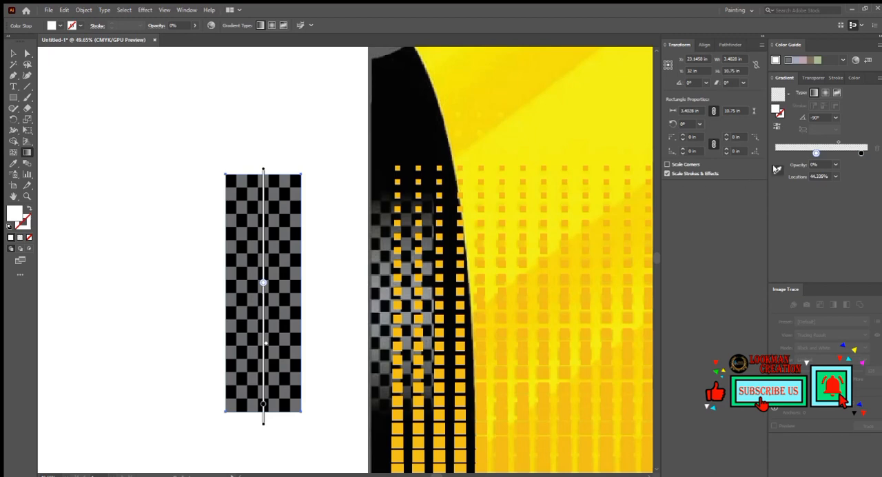
{"action": "left_click_drag", "start_coordinate": [820, 164], "coordinate": [755, 156]}
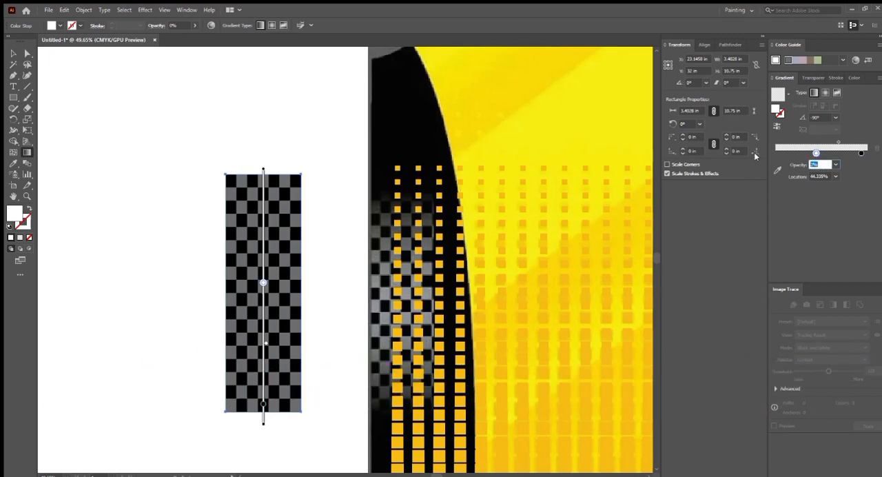
{"action": "type", "text": "100"}
{"action": "key", "text": "Return"}
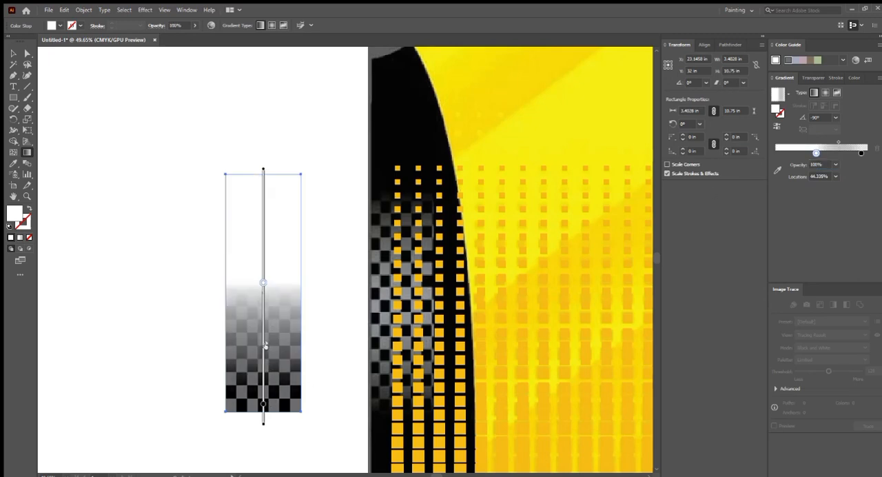
{"action": "left_click_drag", "start_coordinate": [266, 345], "coordinate": [266, 373]}
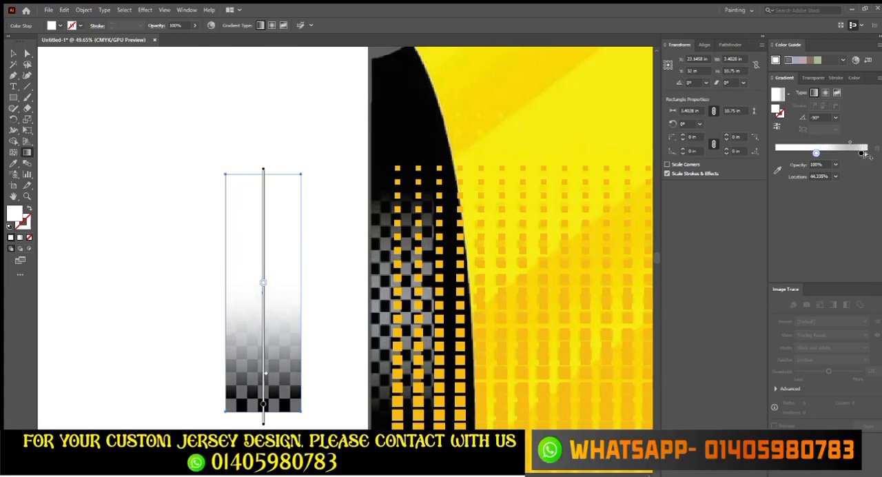
- Copy the transparent black gradient stop to location 0% and set the white middle stop's opacity to 0%
{"action": "left_click_drag", "start_coordinate": [862, 153], "coordinate": [775, 152]}
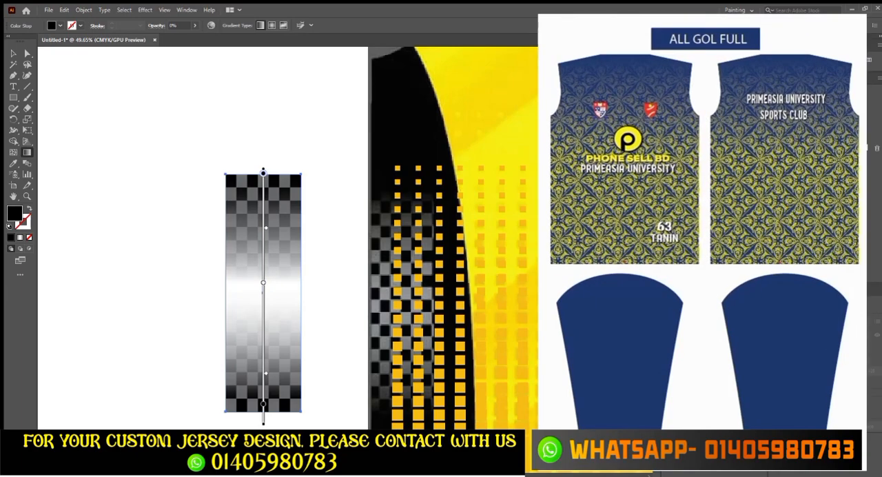
{"action": "left_click", "coordinate": [814, 153]}
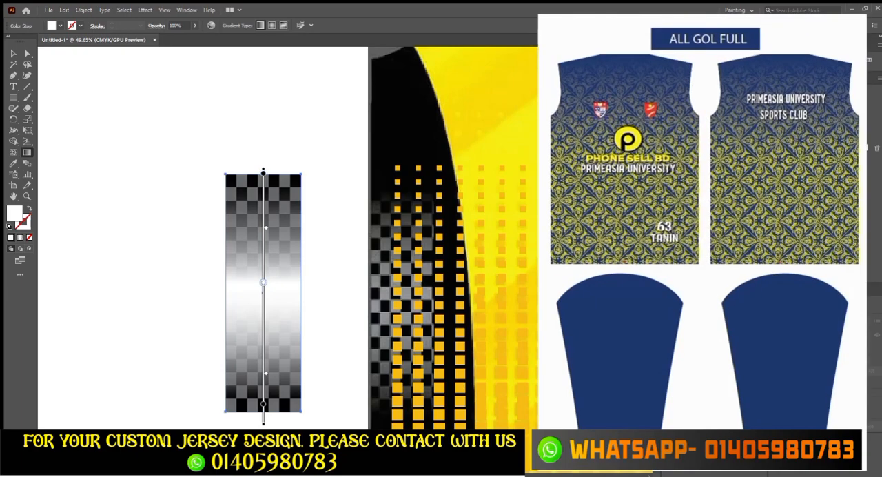
{"action": "left_click", "coordinate": [817, 177]}
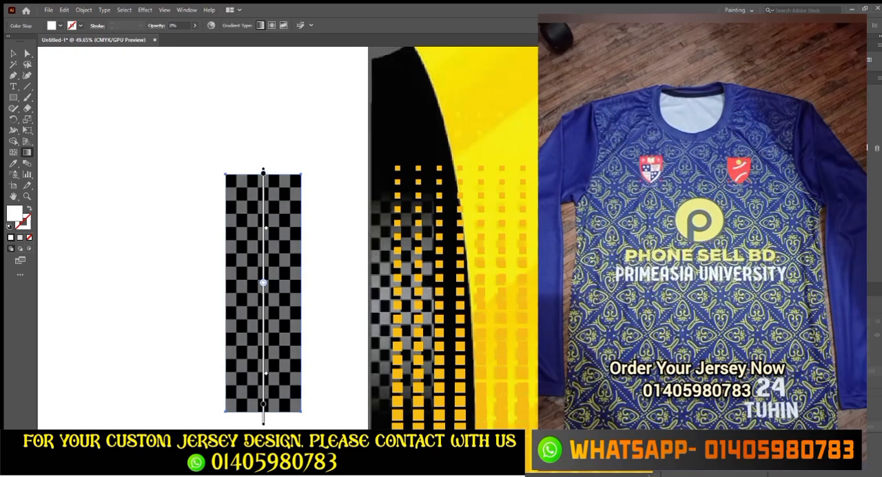
- Set the opacity of the black stop at the gradient's start to 100%, keeping its colour black
{"action": "left_click", "coordinate": [776, 153]}
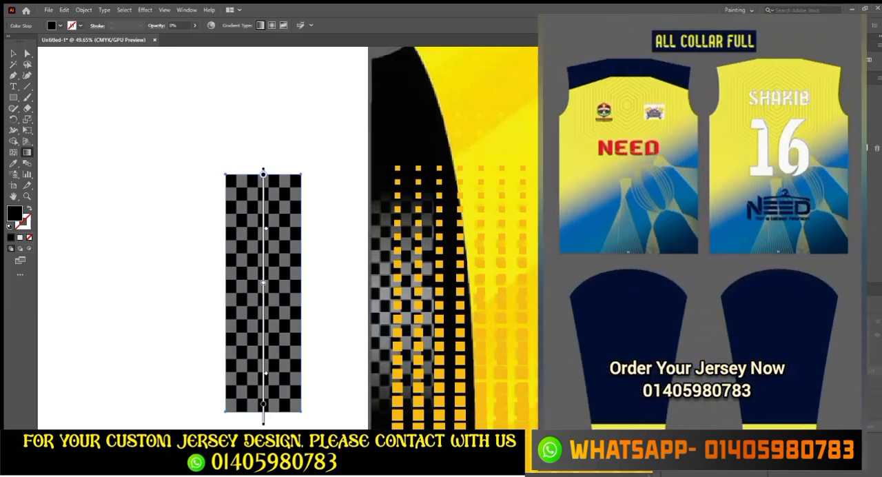
{"action": "left_click", "coordinate": [817, 221]}
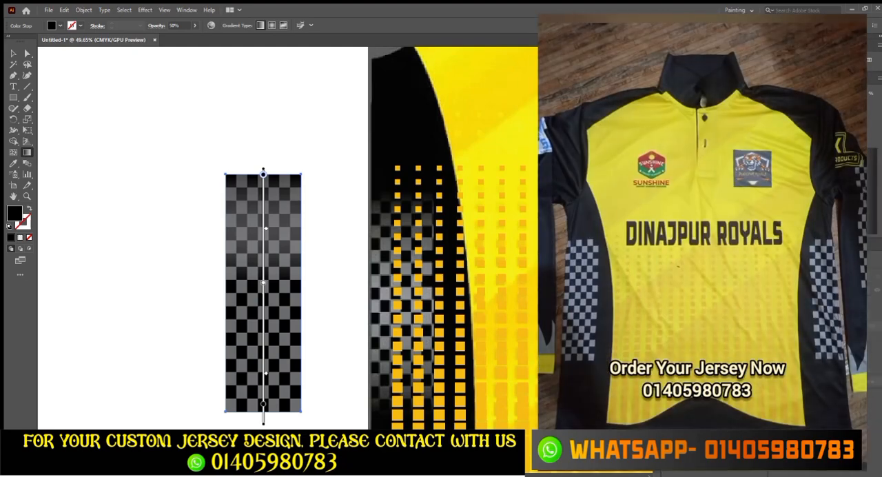
{"action": "left_click", "coordinate": [792, 93]}
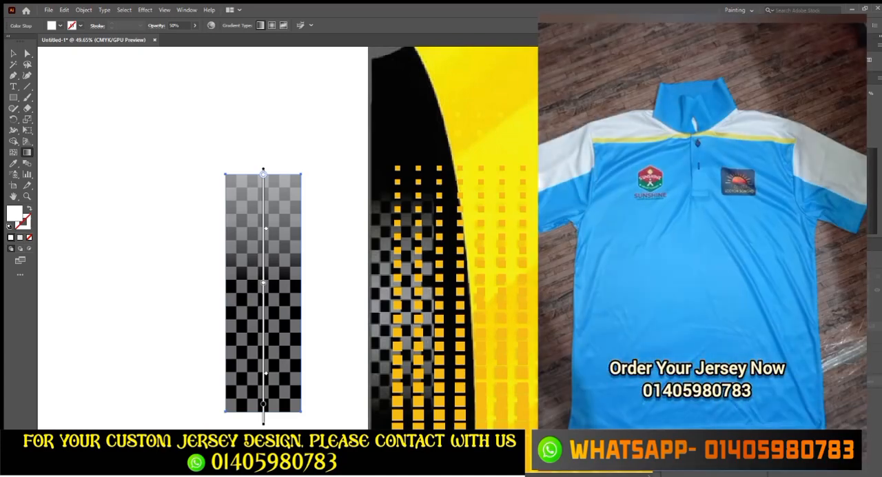
{"action": "left_click_drag", "start_coordinate": [789, 94], "coordinate": [870, 92]}
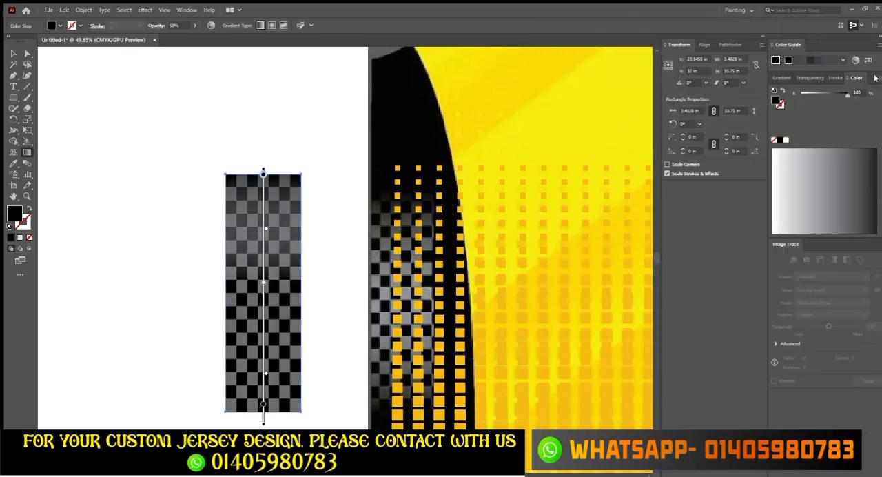
{"action": "left_click", "coordinate": [785, 77]}
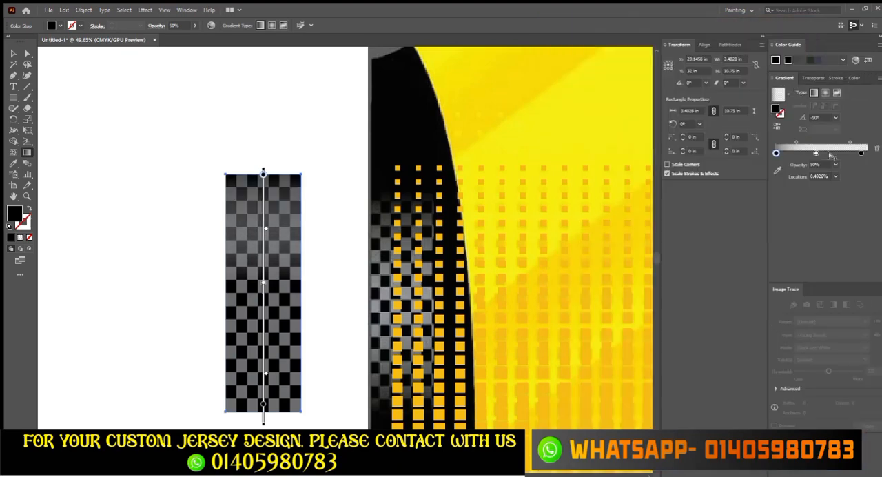
{"action": "left_click", "coordinate": [826, 166]}
{"action": "type", "text": "100"}
{"action": "key", "text": "Return"}
- Set the opacity of the black stop at the gradient's end to 100%
{"action": "left_click", "coordinate": [859, 150]}
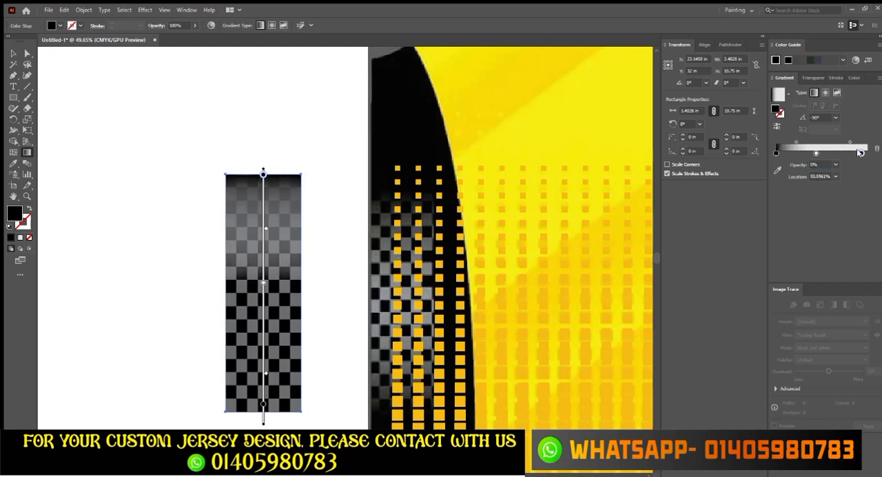
{"action": "left_click", "coordinate": [815, 164]}
{"action": "type", "text": "100"}
{"action": "key", "text": "Return"}
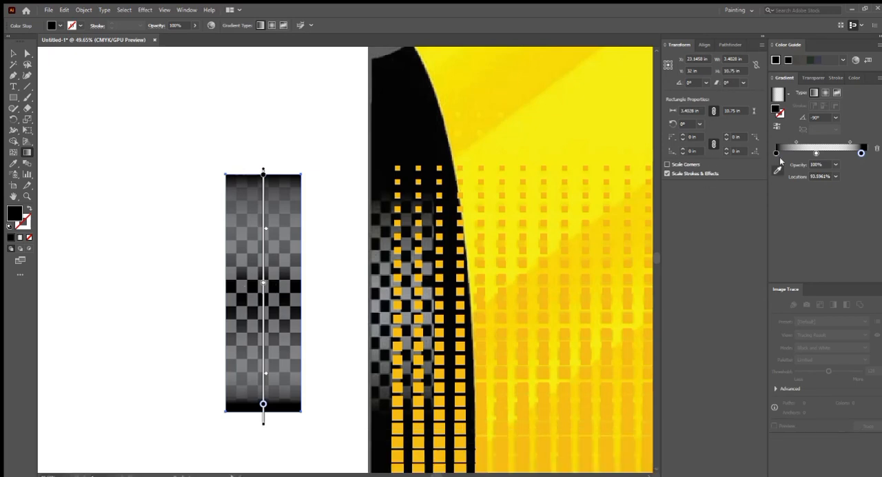
- Move the white stop closer to the gradient's start and add a second white stop at about 61% with 0% opacity
{"action": "left_click", "coordinate": [801, 152]}
{"action": "left_click", "coordinate": [830, 152]}
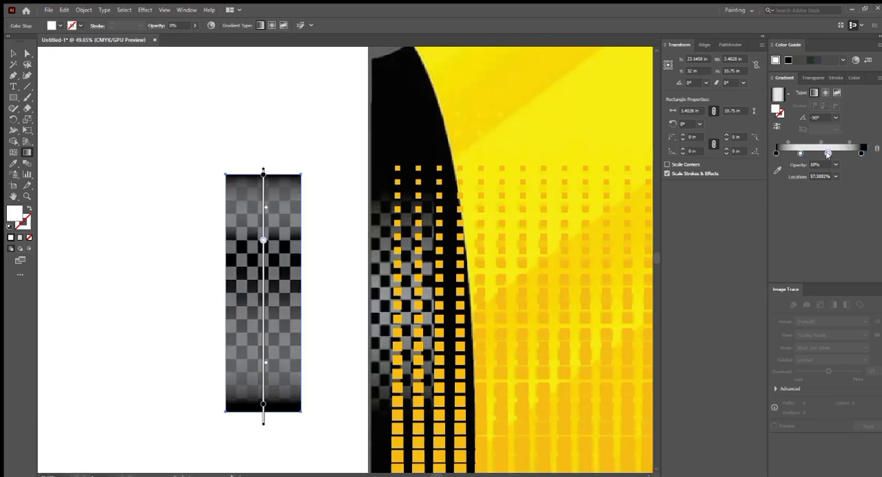
{"action": "left_click", "coordinate": [855, 77]}
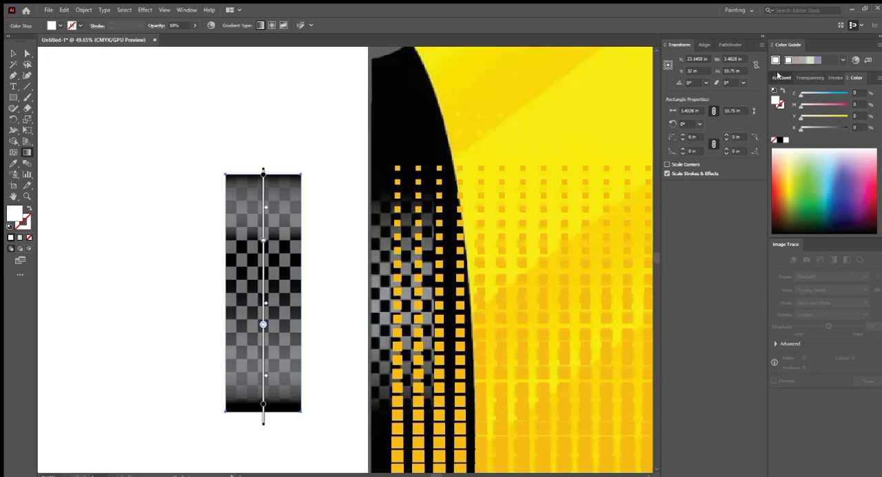
{"action": "left_click", "coordinate": [782, 77]}
{"action": "left_click", "coordinate": [825, 163]}
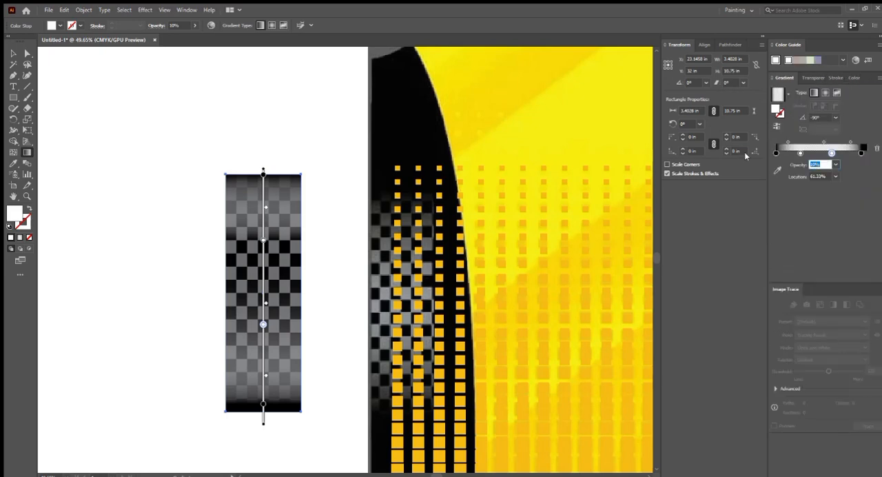
{"action": "type", "text": "0"}
{"action": "key", "text": "Return"}
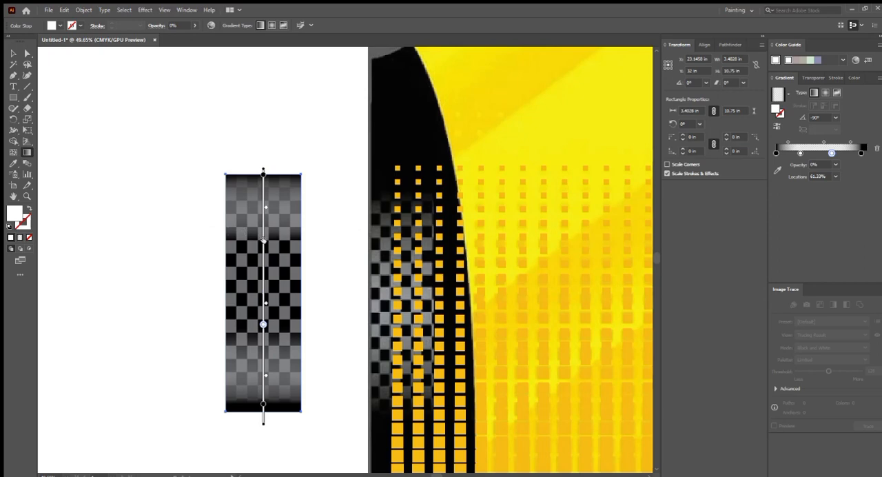
- Reposition the two transparent white stops to about 19% and 76% so the black fades only cover the checker block's ends
{"action": "mouse_move", "coordinate": [265, 240]}
{"action": "left_mouse_down"}
{"action": "mouse_move", "coordinate": [268, 202]}
{"action": "mouse_move", "coordinate": [269, 214]}
{"action": "left_mouse_up"}
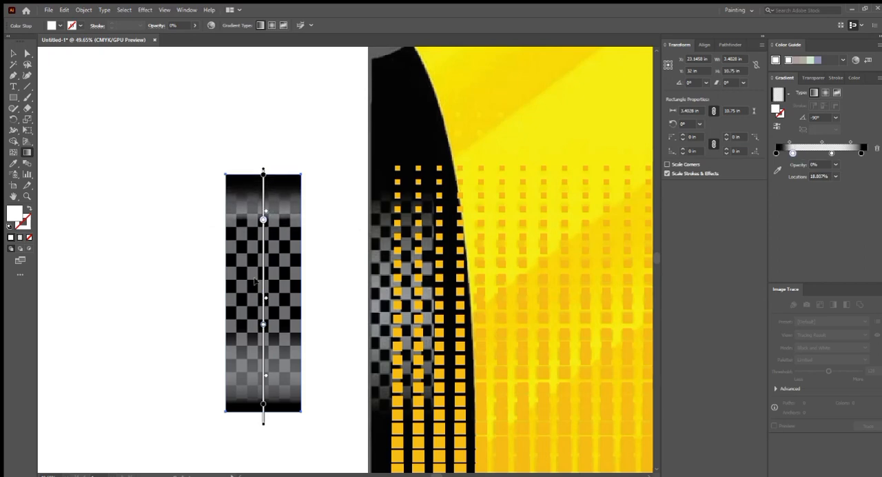
{"action": "left_click_drag", "start_coordinate": [264, 326], "coordinate": [265, 333]}
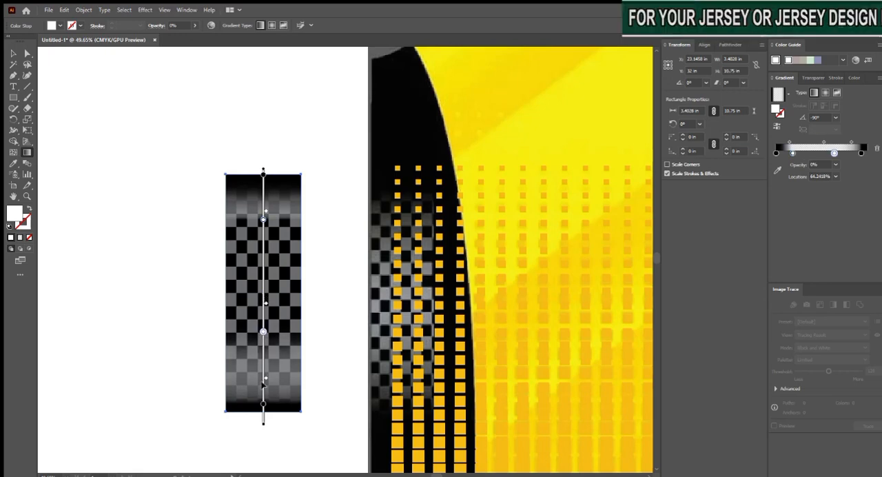
{"action": "left_click", "coordinate": [265, 375]}
{"action": "key", "text": "ctrl+z"}
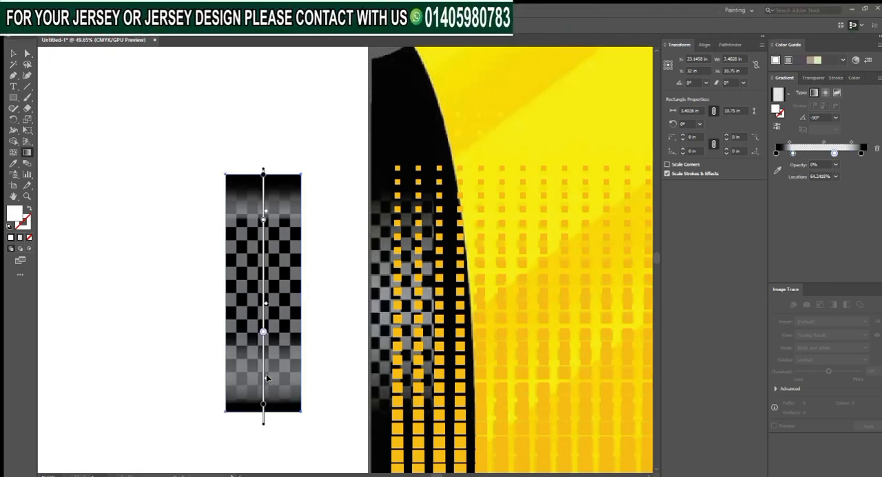
{"action": "left_click_drag", "start_coordinate": [264, 332], "coordinate": [265, 359]}
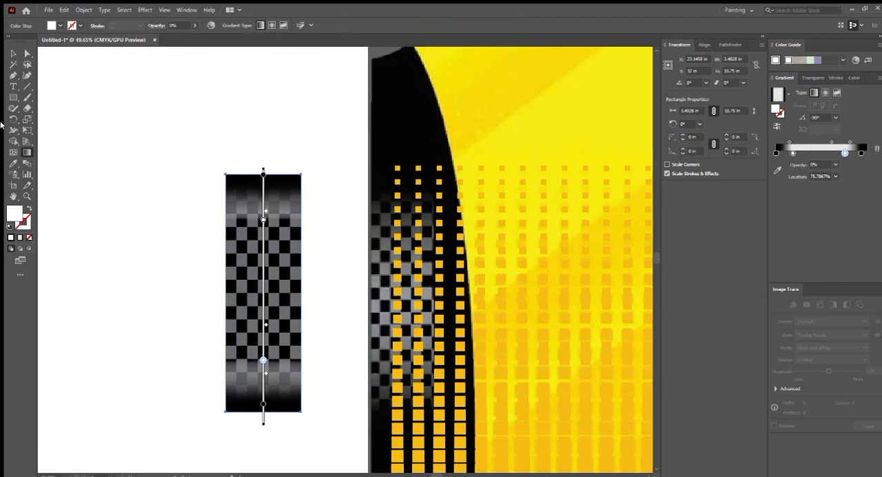
- Deselect the finished checker block and remove the orange halftone artwork covering the jersey reference
{"action": "left_click", "coordinate": [13, 53]}
{"action": "left_click", "coordinate": [103, 112]}
{"action": "scroll", "coordinate": [270, 220], "scroll_direction": "down", "scroll_amount": 2}
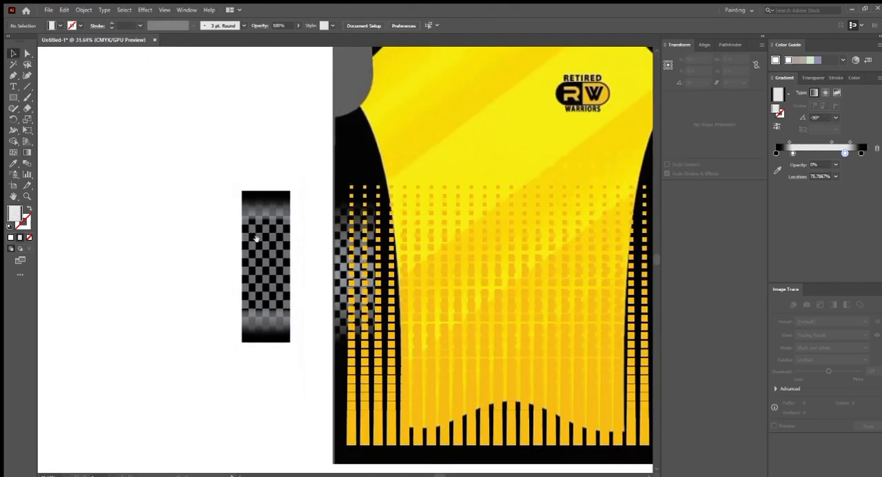
{"action": "scroll", "coordinate": [256, 238], "scroll_direction": "up", "scroll_amount": 2}
{"action": "left_click_drag", "start_coordinate": [128, 122], "coordinate": [266, 348]}
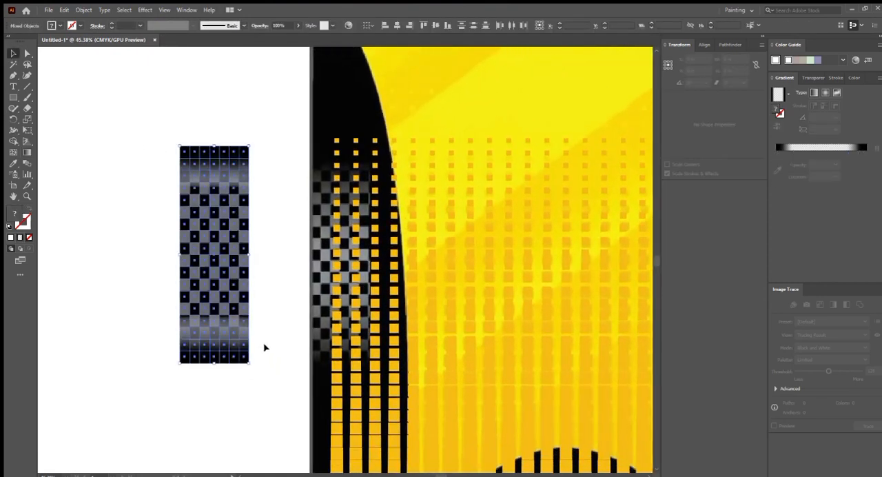
{"action": "left_click", "coordinate": [118, 309]}
{"action": "scroll", "coordinate": [42, 269], "scroll_direction": "down", "scroll_amount": 2}
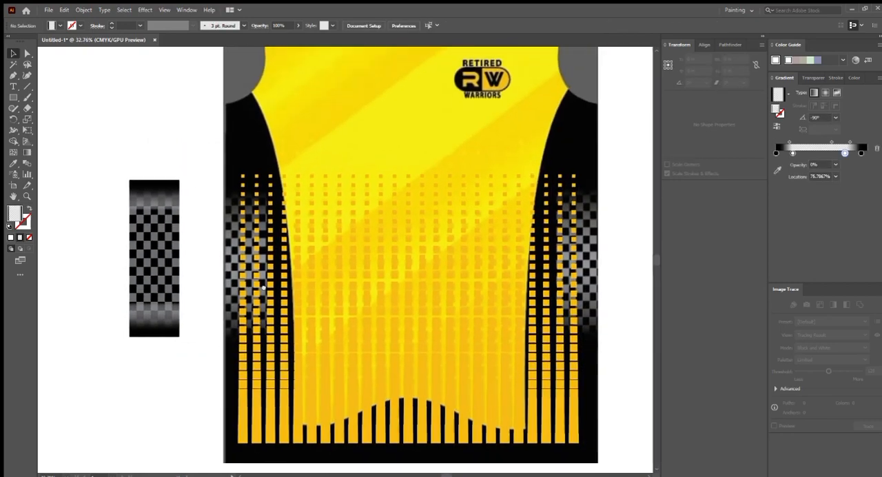
{"action": "left_click", "coordinate": [417, 295]}
{"action": "key", "text": "Delete"}
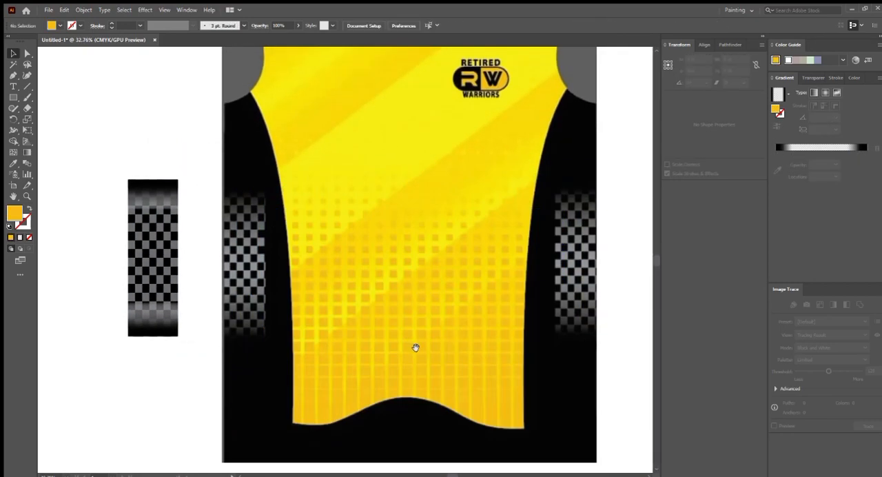
- Trace the wavy lower edge of the yellow panel with the Pen tool, running past both sides of the jersey
{"action": "scroll", "coordinate": [394, 247], "scroll_direction": "down", "scroll_amount": 1}
{"action": "left_click_drag", "start_coordinate": [416, 347], "coordinate": [286, 239]}
{"action": "left_click", "coordinate": [12, 78]}
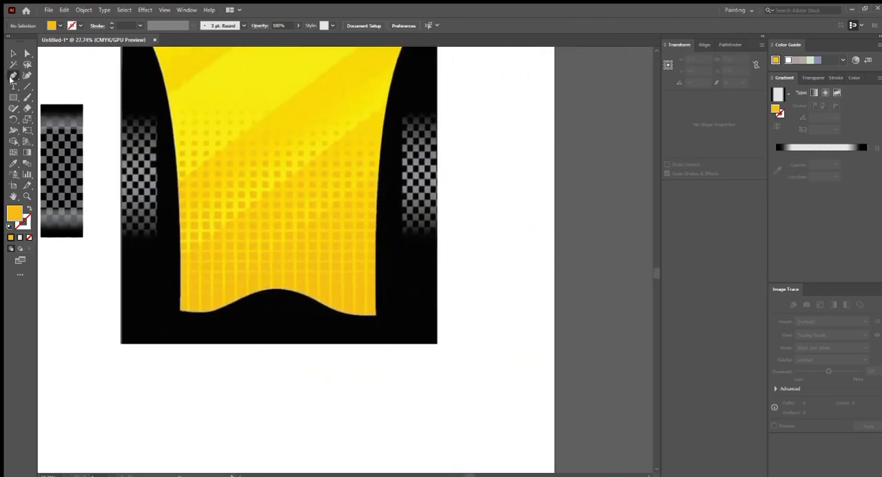
{"action": "scroll", "coordinate": [187, 309], "scroll_direction": "up", "scroll_amount": 1}
{"action": "left_click", "coordinate": [78, 300]}
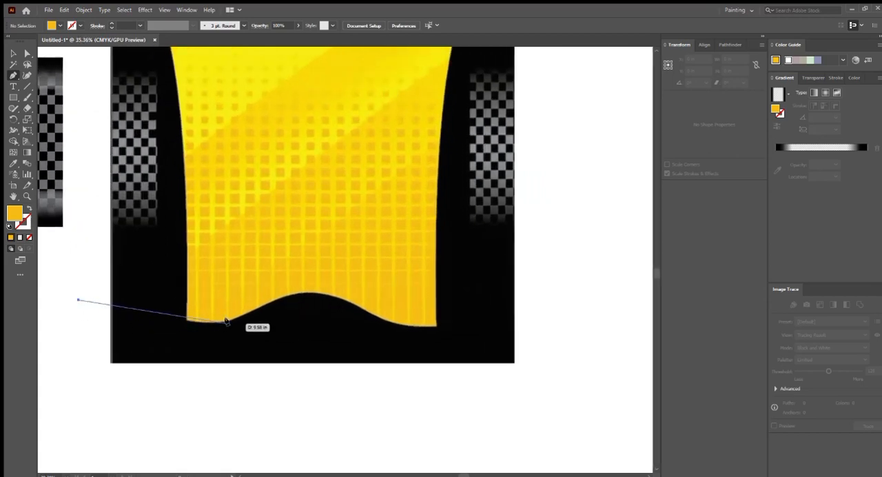
{"action": "left_click_drag", "start_coordinate": [236, 318], "coordinate": [274, 303]}
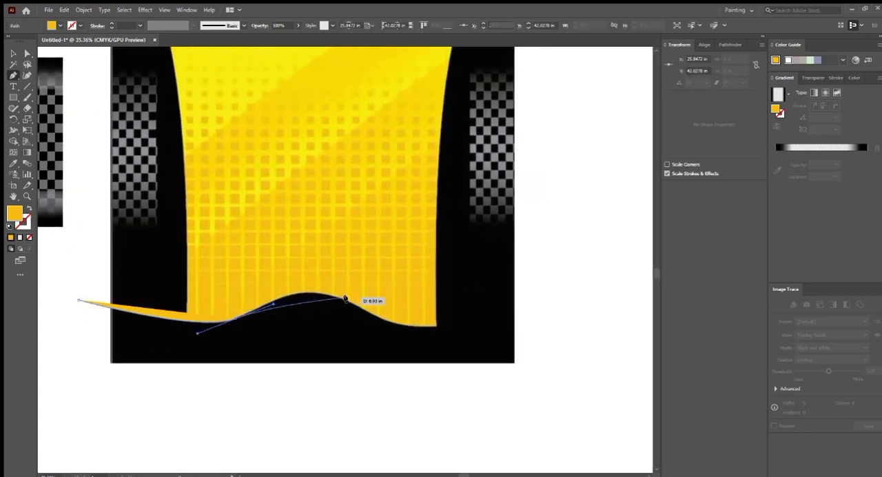
{"action": "left_click_drag", "start_coordinate": [345, 298], "coordinate": [414, 309]}
{"action": "left_click_drag", "start_coordinate": [348, 312], "coordinate": [356, 312]}
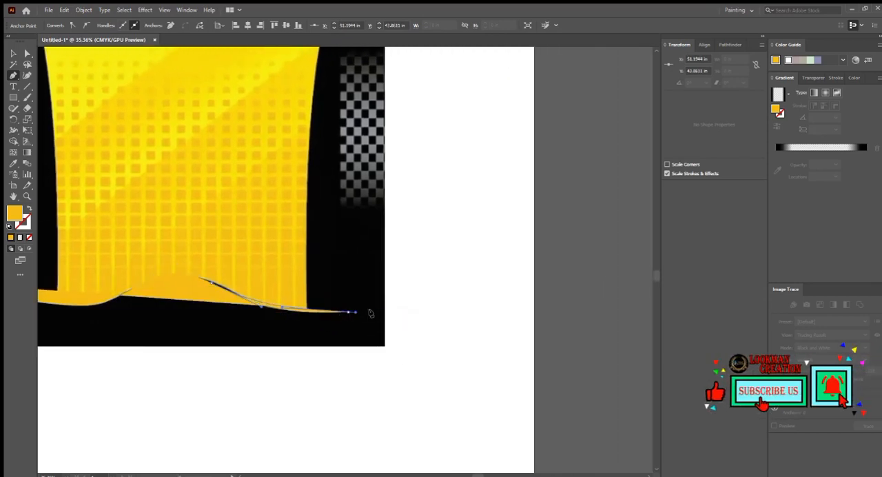
- Extend the wavy path beyond the jersey's side and close it with a straight base below the hem
{"action": "left_click", "coordinate": [405, 312]}
{"action": "left_click_drag", "start_coordinate": [390, 356], "coordinate": [447, 323]}
{"action": "left_click", "coordinate": [462, 331]}
{"action": "left_click_drag", "start_coordinate": [165, 335], "coordinate": [290, 334]}
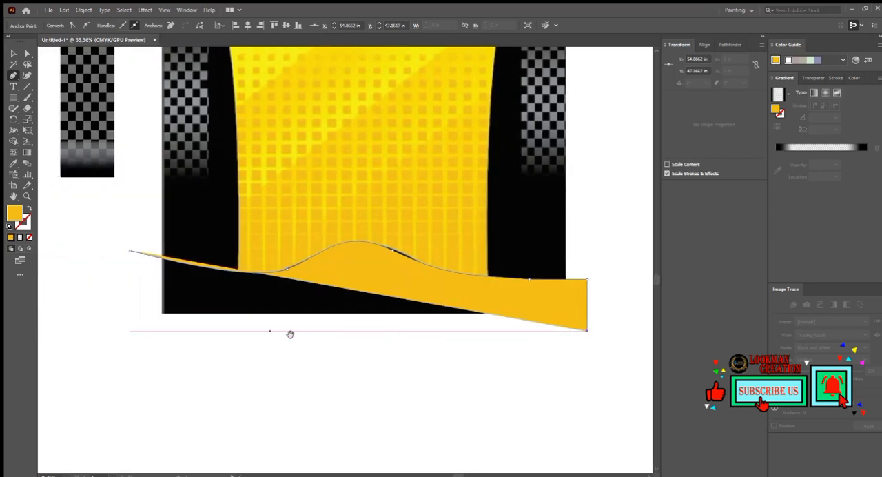
{"action": "left_click", "coordinate": [133, 330]}
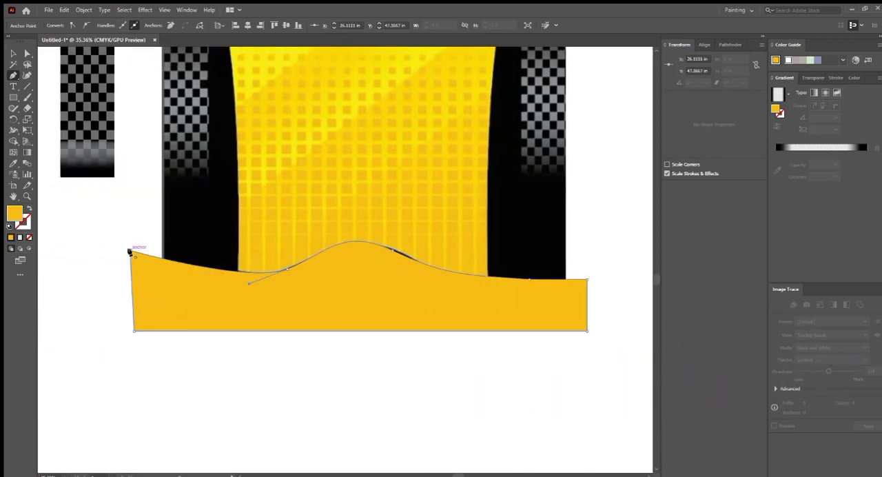
{"action": "left_click", "coordinate": [130, 253]}
- Fill the closed hem shape with black and deselect it
{"action": "scroll", "coordinate": [290, 286], "scroll_direction": "down", "scroll_amount": 3}
{"action": "scroll", "coordinate": [285, 271], "scroll_direction": "up", "scroll_amount": 1}
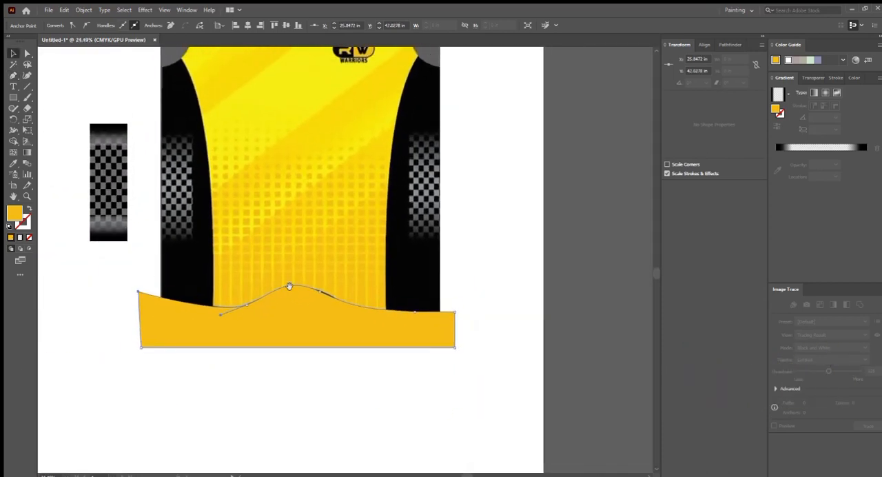
{"action": "left_click_drag", "start_coordinate": [302, 300], "coordinate": [265, 302]}
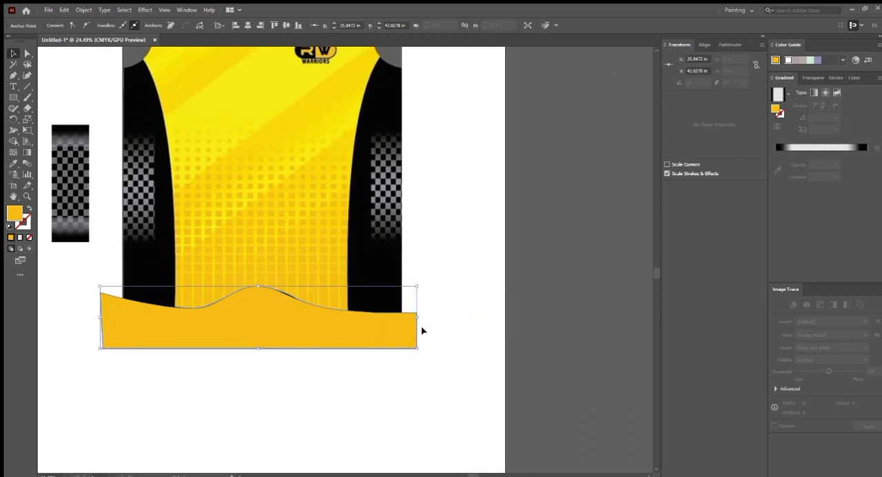
{"action": "left_click", "coordinate": [854, 77]}
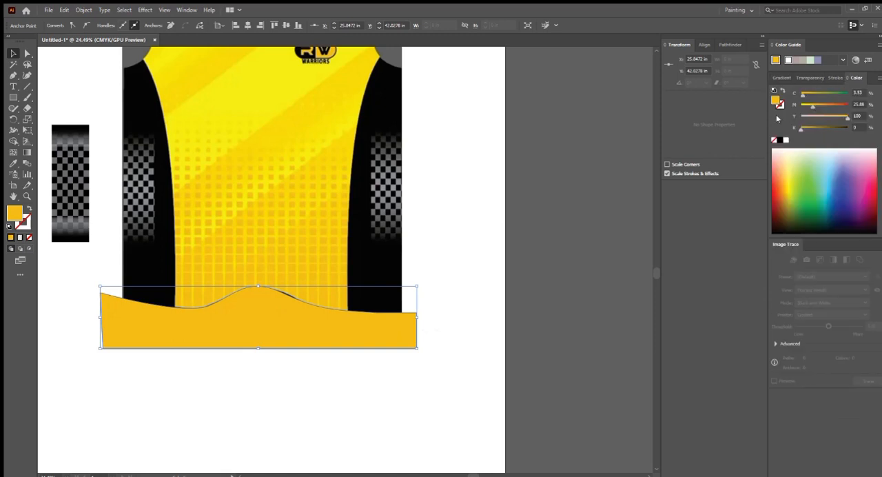
{"action": "left_click", "coordinate": [780, 140]}
{"action": "left_click", "coordinate": [529, 214]}
- Trace the yellow panel's curved left edge with the Pen tool, from outside the armhole to below the hem
{"action": "scroll", "coordinate": [337, 244], "scroll_direction": "up", "scroll_amount": 3}
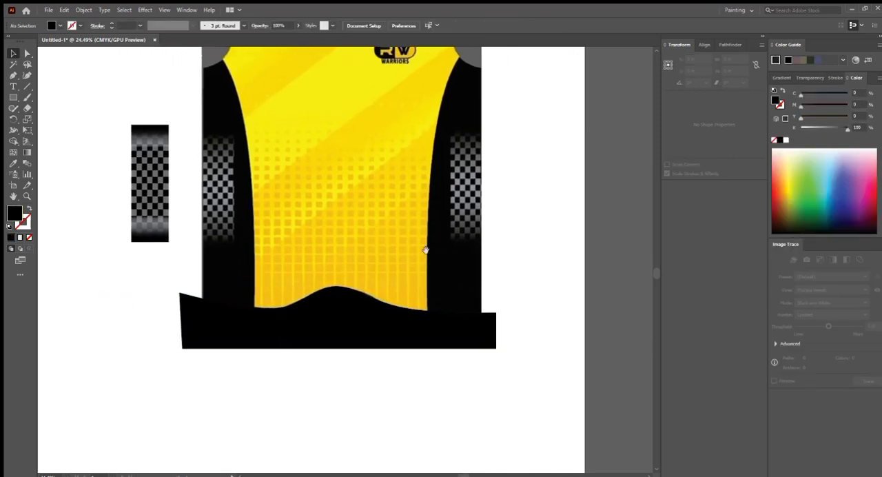
{"action": "scroll", "coordinate": [338, 244], "scroll_direction": "up", "scroll_amount": 5}
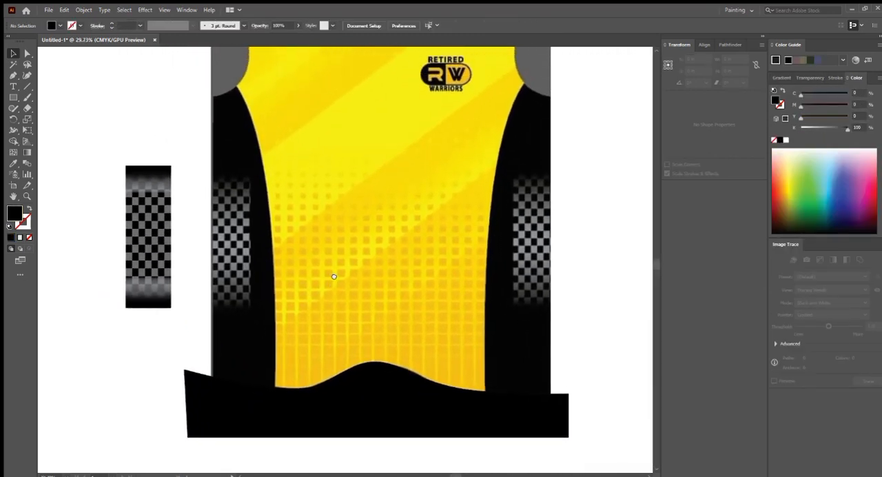
{"action": "left_click_drag", "start_coordinate": [257, 215], "coordinate": [230, 220]}
{"action": "left_click_drag", "start_coordinate": [287, 286], "coordinate": [347, 246]}
{"action": "scroll", "coordinate": [346, 245], "scroll_direction": "down", "scroll_amount": 3}
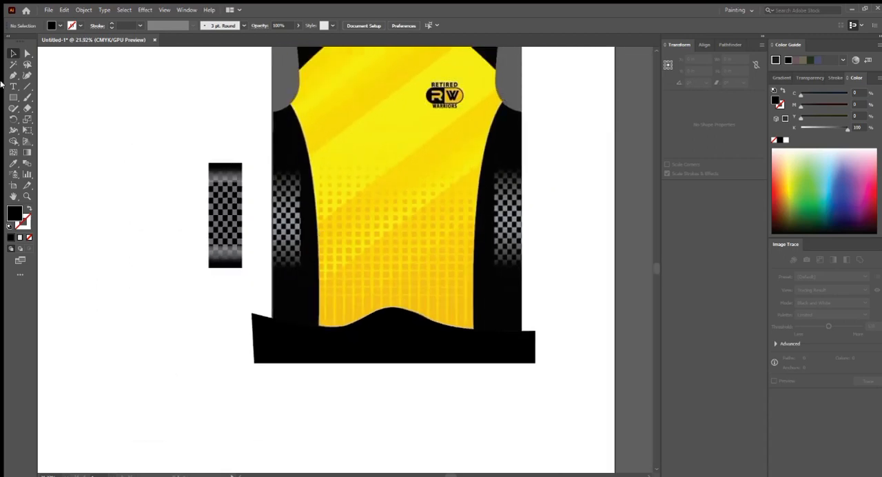
{"action": "left_click", "coordinate": [11, 77]}
{"action": "left_click_drag", "start_coordinate": [321, 151], "coordinate": [311, 182]}
{"action": "left_click", "coordinate": [256, 105]}
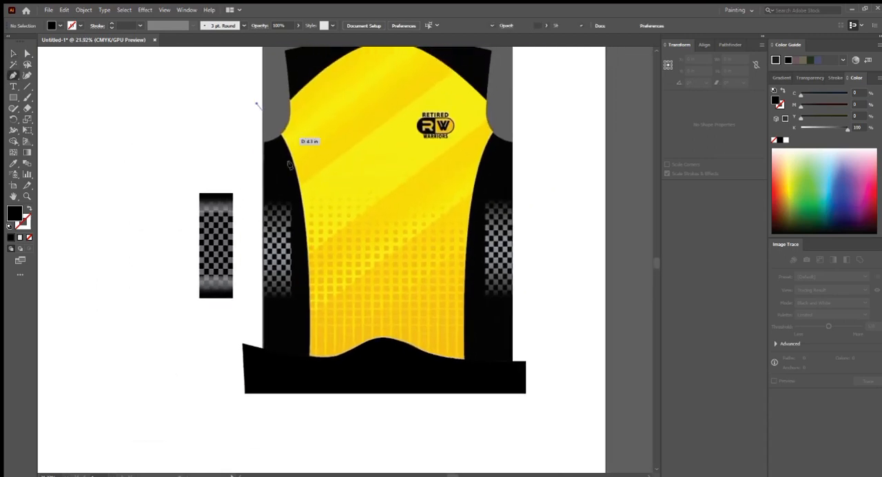
{"action": "left_click_drag", "start_coordinate": [333, 287], "coordinate": [293, 270]}
{"action": "left_click_drag", "start_coordinate": [325, 321], "coordinate": [299, 431]}
{"action": "left_click_drag", "start_coordinate": [342, 252], "coordinate": [330, 343]}
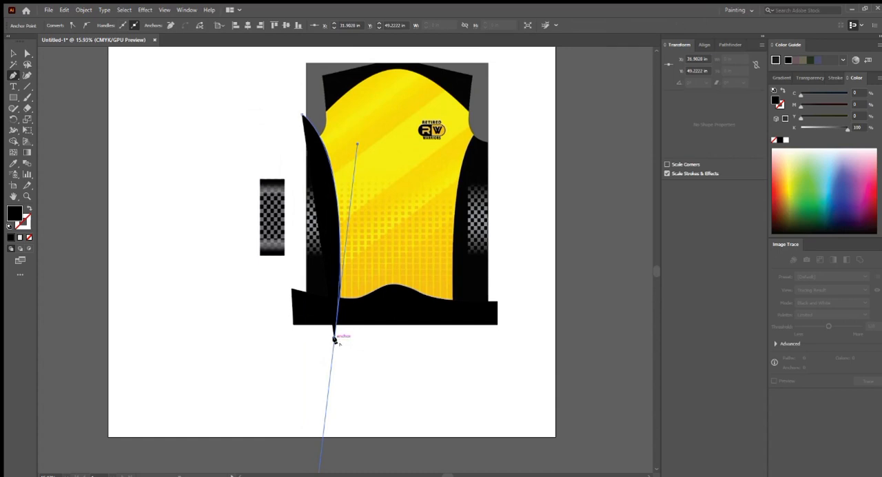
- Close the black left side panel with a straight base and an outer edge back to its starting anchor
{"action": "left_click", "coordinate": [281, 338]}
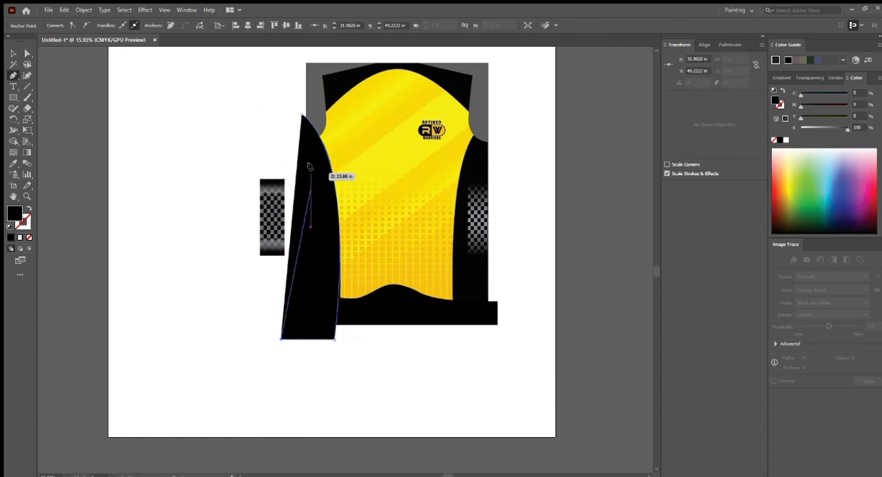
{"action": "left_click", "coordinate": [302, 115]}
{"action": "left_click_drag", "start_coordinate": [303, 117], "coordinate": [416, 315]}
{"action": "left_click_drag", "start_coordinate": [304, 217], "coordinate": [308, 217]}
{"action": "left_click_drag", "start_coordinate": [335, 259], "coordinate": [240, 252], "text": "ctrl"}
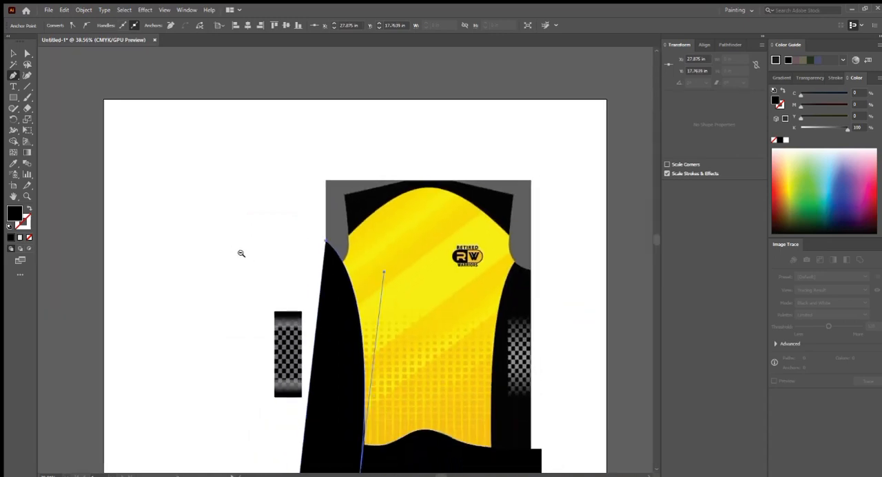
- Duplicate the black left side panel onto the jersey's opposite side and reflect the copy
{"action": "left_click_drag", "start_coordinate": [331, 335], "coordinate": [409, 266]}
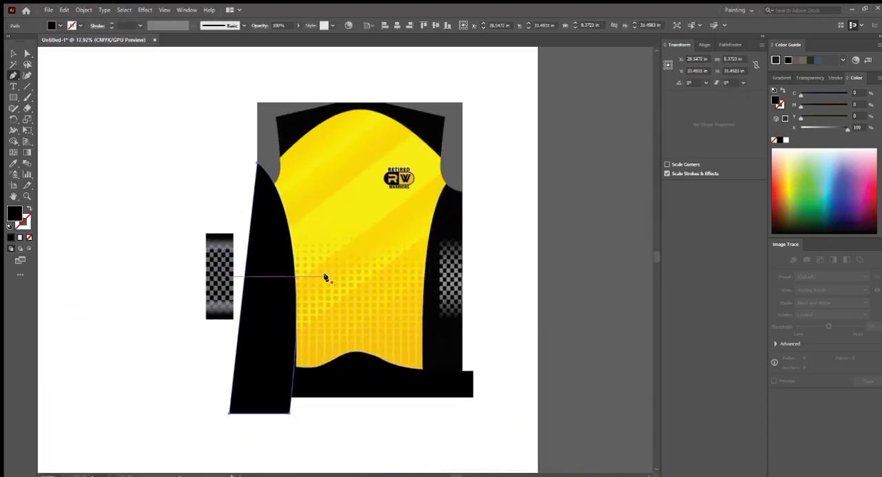
{"action": "key", "text": "v"}
{"action": "left_click_drag", "start_coordinate": [258, 276], "coordinate": [449, 277]}
{"action": "key", "text": "o"}
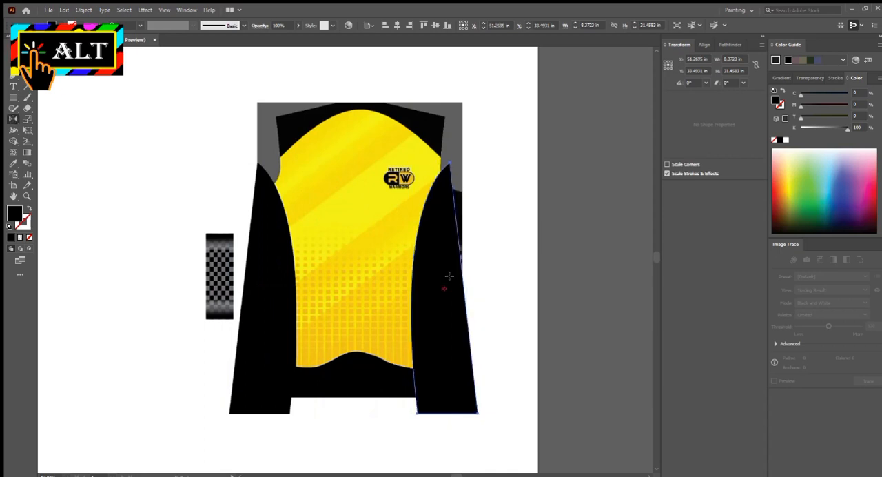
{"action": "key", "text": "v"}
- Move the mirrored black side panel outward to fit the yellow panel's right curved edge, and deselect it
{"action": "scroll", "coordinate": [452, 192], "scroll_direction": "up", "scroll_amount": 4}
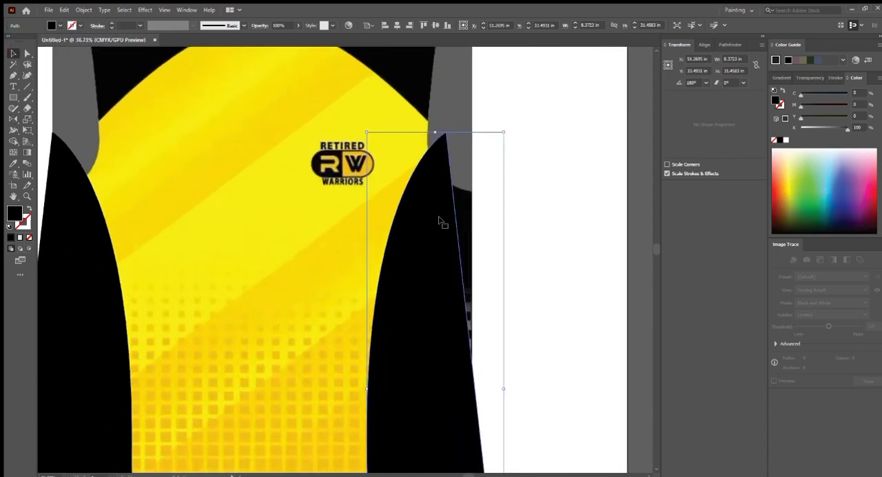
{"action": "left_click_drag", "start_coordinate": [430, 216], "coordinate": [457, 220]}
{"action": "scroll", "coordinate": [385, 222], "scroll_direction": "down", "scroll_amount": 3}
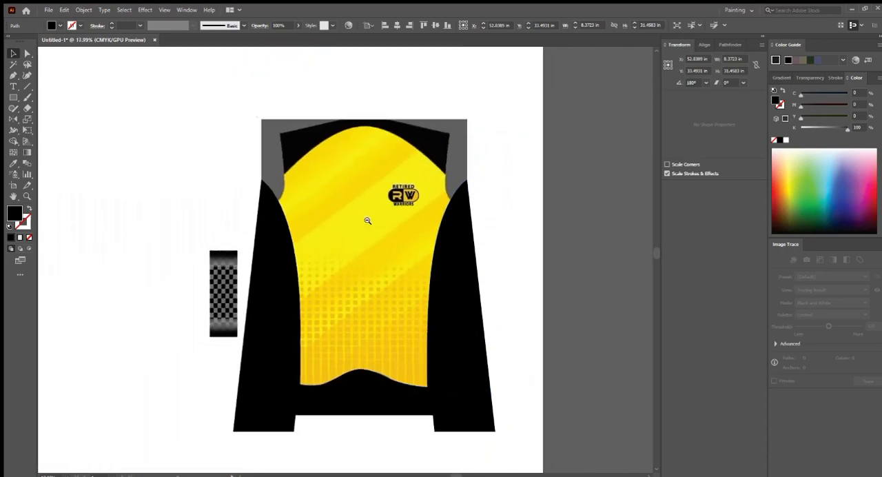
{"action": "left_click", "coordinate": [226, 177]}
- Move the faded checker block onto the black left side panel and deselect it
{"action": "scroll", "coordinate": [531, 300], "scroll_direction": "up", "scroll_amount": 4}
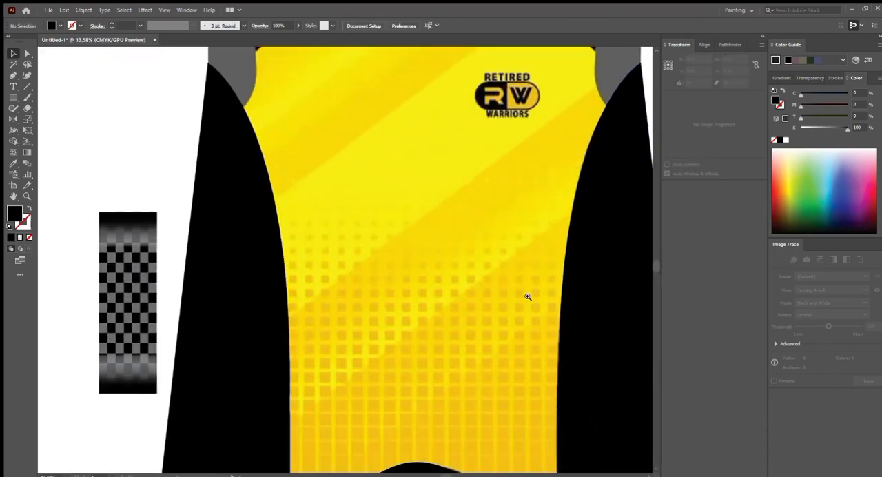
{"action": "scroll", "coordinate": [412, 255], "scroll_direction": "down", "scroll_amount": 4}
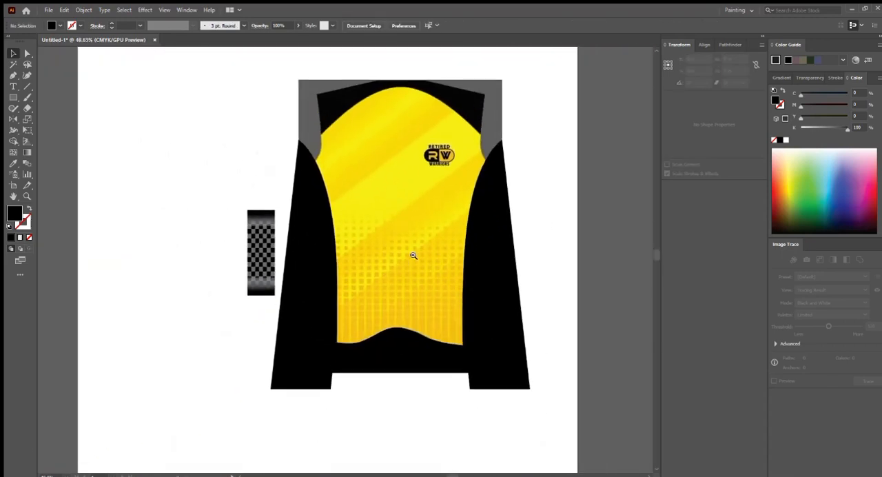
{"action": "left_click_drag", "start_coordinate": [425, 269], "coordinate": [404, 290]}
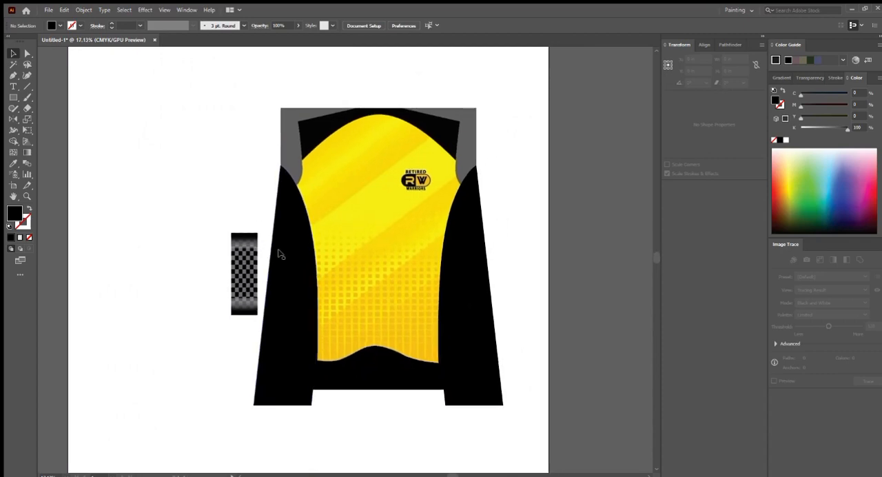
{"action": "left_click_drag", "start_coordinate": [239, 262], "coordinate": [291, 262]}
{"action": "scroll", "coordinate": [300, 220], "scroll_direction": "up", "scroll_amount": 4}
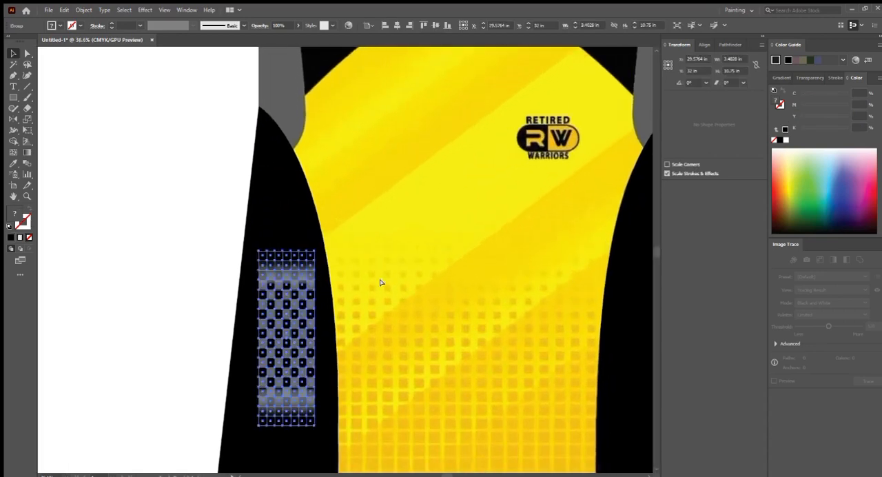
{"action": "left_click", "coordinate": [205, 223]}
- Enlarge the gradient overlay slightly past the checker block's edges, to about 3.57 by 10.83 in, and deselect it
{"action": "left_click_drag", "start_coordinate": [280, 259], "coordinate": [493, 372]}
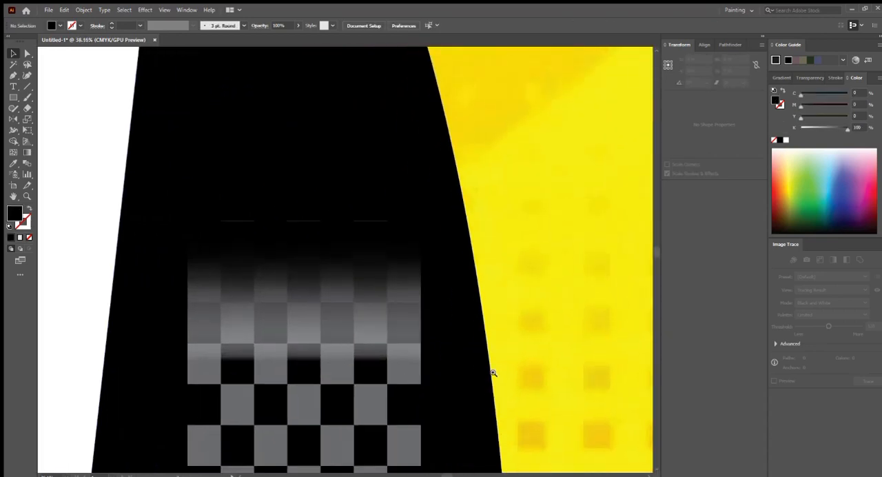
{"action": "left_click", "coordinate": [347, 237]}
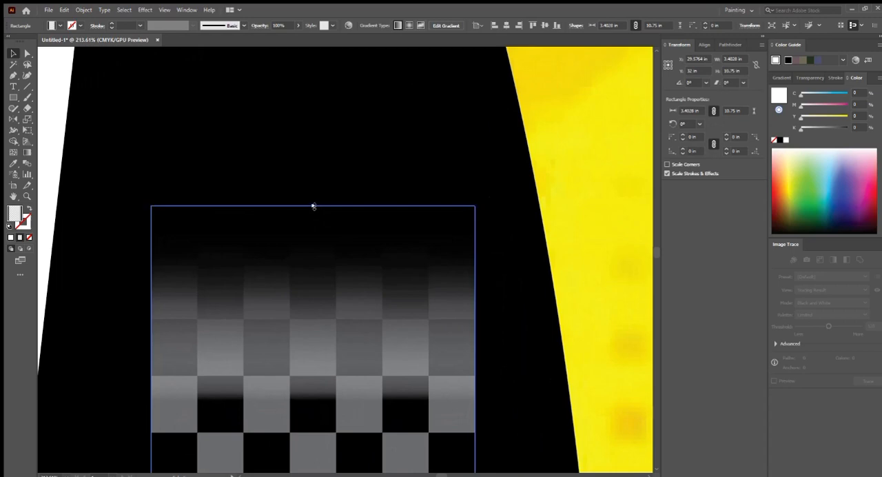
{"action": "left_click_drag", "start_coordinate": [314, 206], "coordinate": [315, 202]}
{"action": "left_click_drag", "start_coordinate": [339, 231], "coordinate": [143, 227]}
{"action": "left_click", "coordinate": [116, 185]}
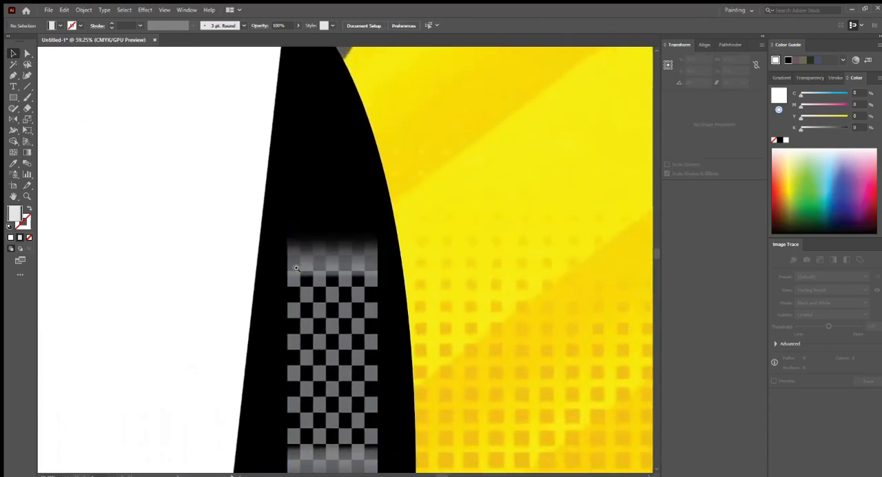
{"action": "left_click_drag", "start_coordinate": [296, 268], "coordinate": [220, 269]}
{"action": "left_click_drag", "start_coordinate": [321, 337], "coordinate": [364, 395]}
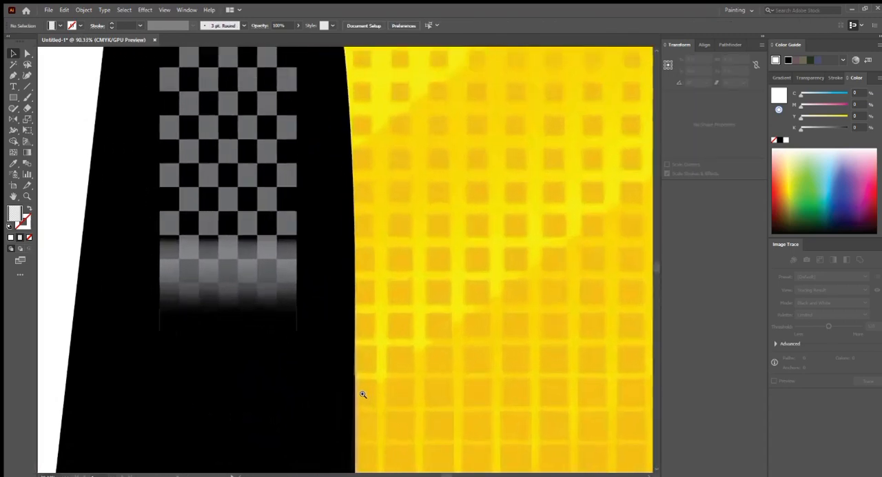
{"action": "left_click", "coordinate": [232, 198]}
{"action": "left_click_drag", "start_coordinate": [297, 115], "coordinate": [302, 117]}
{"action": "left_click_drag", "start_coordinate": [319, 182], "coordinate": [204, 188]}
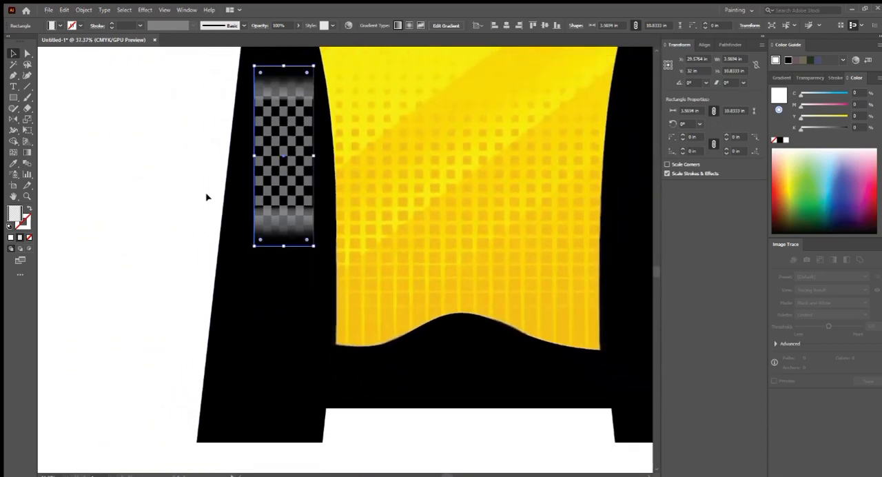
{"action": "left_click", "coordinate": [162, 188]}
- Copy the faded checker block from the left side panel onto the right black side panel
{"action": "left_click_drag", "start_coordinate": [253, 215], "coordinate": [144, 237]}
{"action": "left_click_drag", "start_coordinate": [236, 238], "coordinate": [204, 238]}
{"action": "left_click_drag", "start_coordinate": [252, 222], "coordinate": [188, 254]}
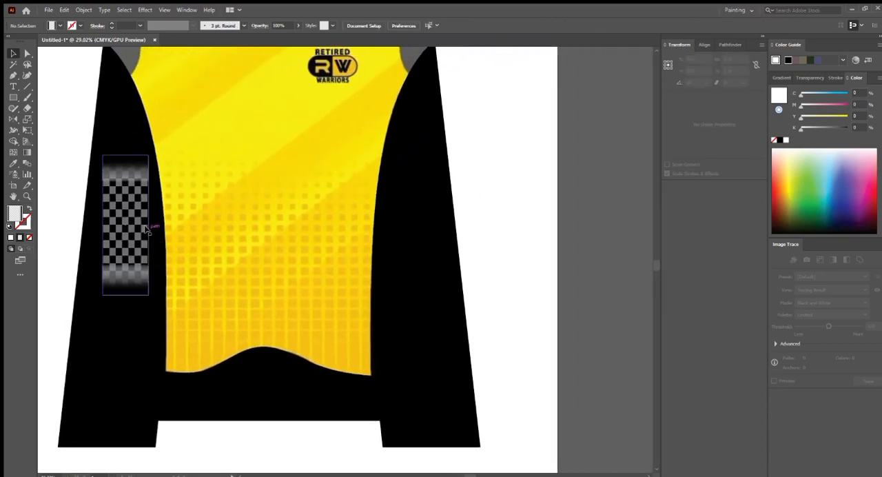
{"action": "left_click_drag", "start_coordinate": [146, 215], "coordinate": [399, 259]}
{"action": "scroll", "coordinate": [299, 255], "scroll_direction": "down", "scroll_amount": 3}
{"action": "left_click", "coordinate": [403, 242]}
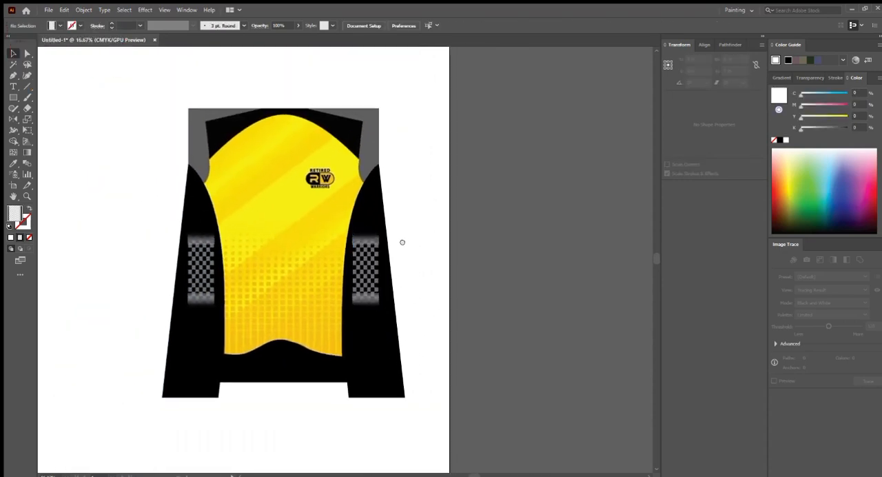
- Draw a Pen tool arc over the jersey's shoulders, from outside the left armhole to outside the right one
{"action": "scroll", "coordinate": [402, 242], "scroll_direction": "up", "scroll_amount": 3}
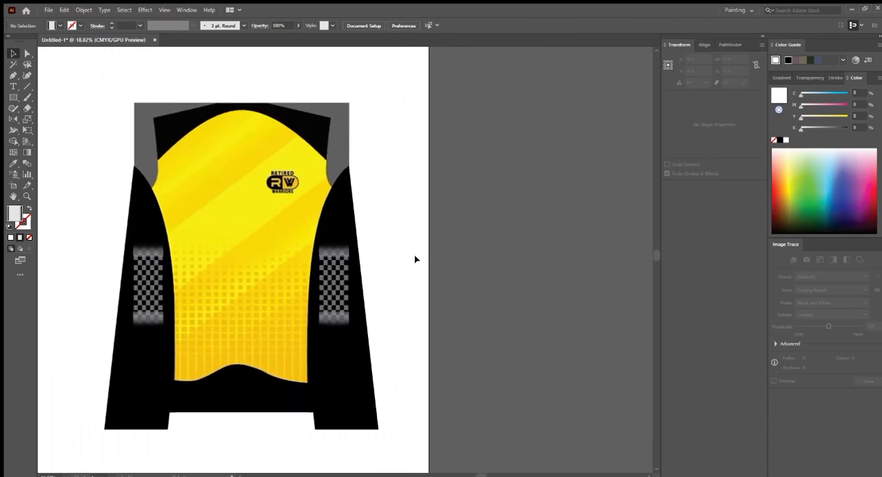
{"action": "scroll", "coordinate": [407, 258], "scroll_direction": "up", "scroll_amount": 3}
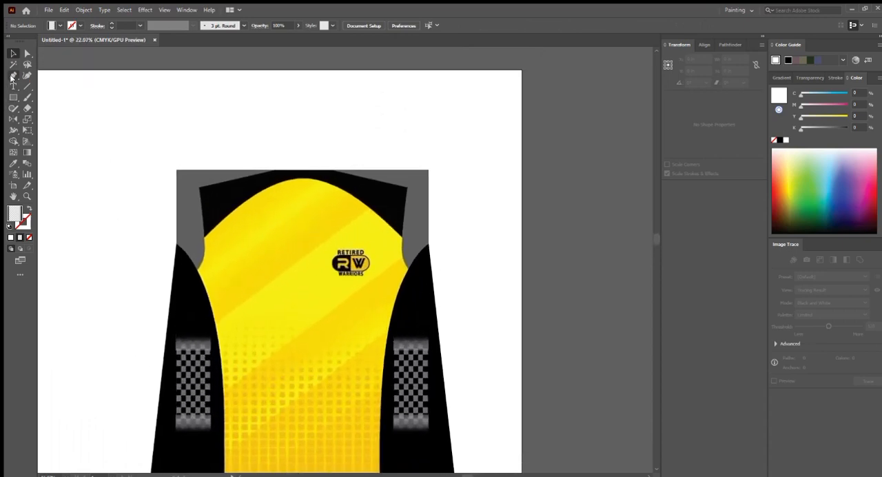
{"action": "left_click", "coordinate": [12, 77]}
{"action": "left_click_drag", "start_coordinate": [223, 207], "coordinate": [196, 185]}
{"action": "left_click", "coordinate": [134, 227]}
{"action": "left_click_drag", "start_coordinate": [248, 212], "coordinate": [227, 184]}
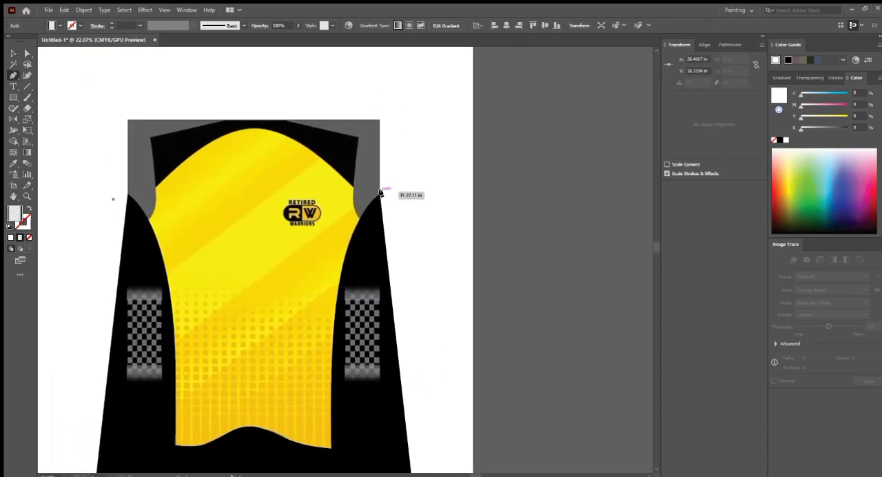
{"action": "left_click_drag", "start_coordinate": [379, 195], "coordinate": [536, 368]}
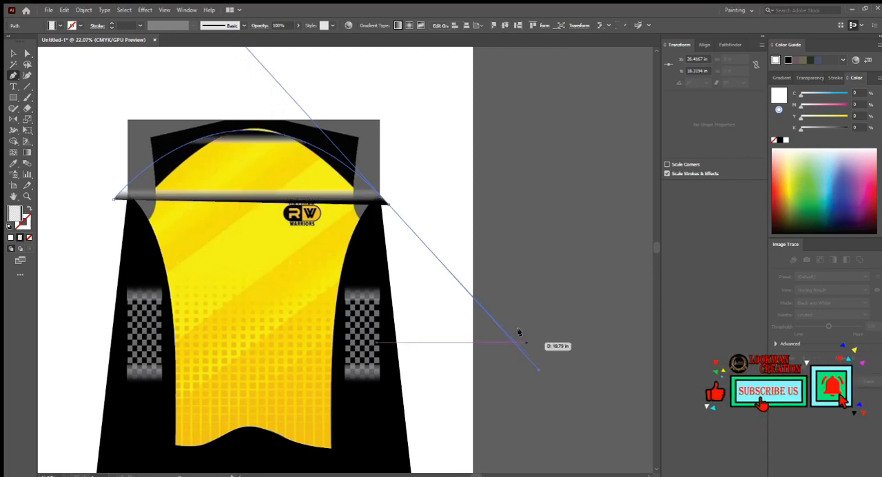
{"action": "left_click", "coordinate": [389, 205]}
- Close the shoulder arc with straight sides and a straight upper edge above the jersey
{"action": "left_click_drag", "start_coordinate": [397, 151], "coordinate": [410, 215]}
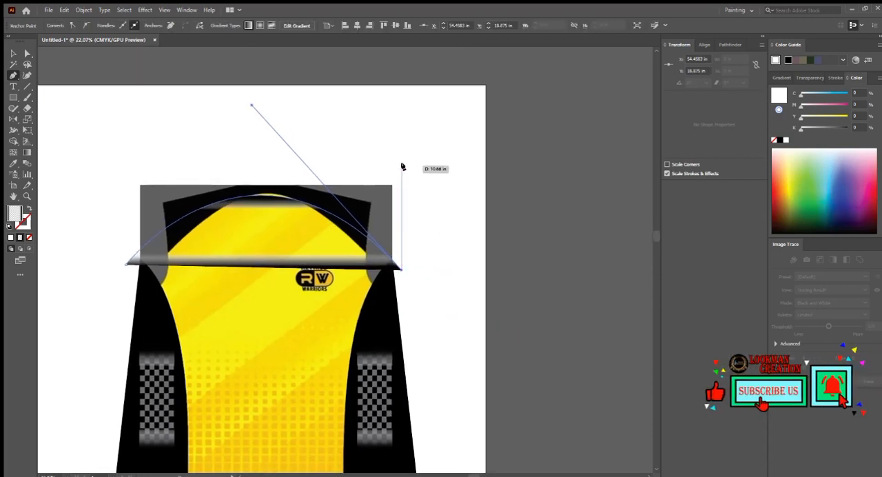
{"action": "left_click", "coordinate": [403, 166]}
{"action": "left_click", "coordinate": [133, 160]}
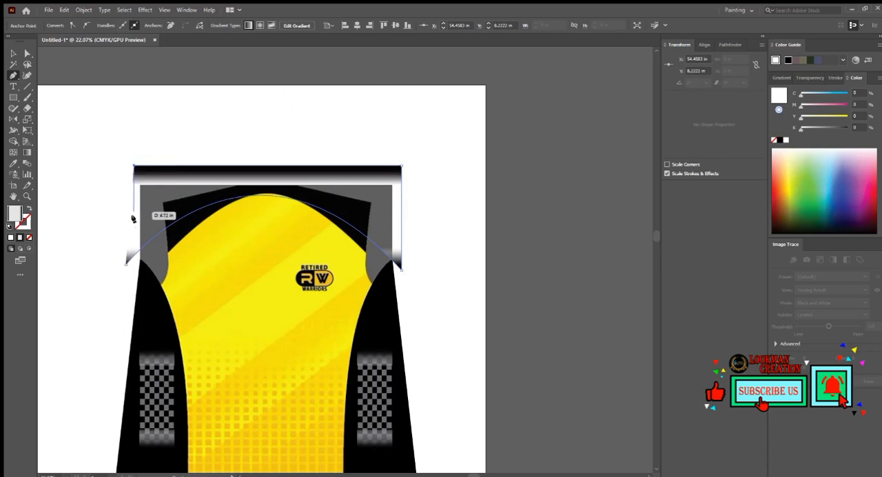
{"action": "left_click", "coordinate": [127, 263]}
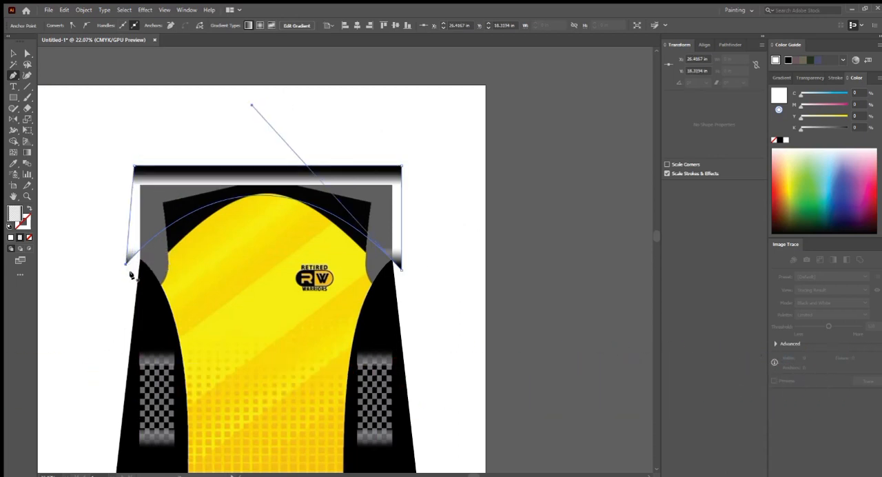
- Fill the closed shoulder shape with the side panel's black, stretch it downward over the armholes, and deselect it
{"action": "key", "text": "i"}
{"action": "left_click", "coordinate": [139, 302]}
{"action": "key", "text": "v"}
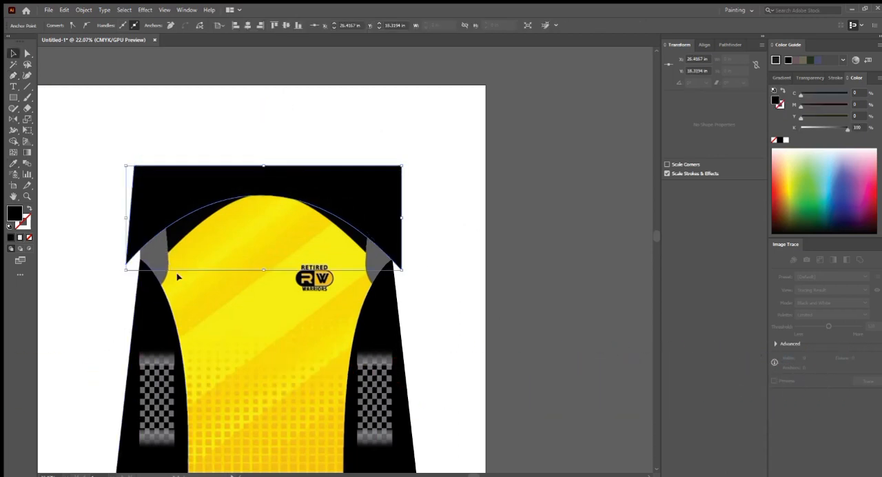
{"action": "left_click_drag", "start_coordinate": [263, 270], "coordinate": [263, 298]}
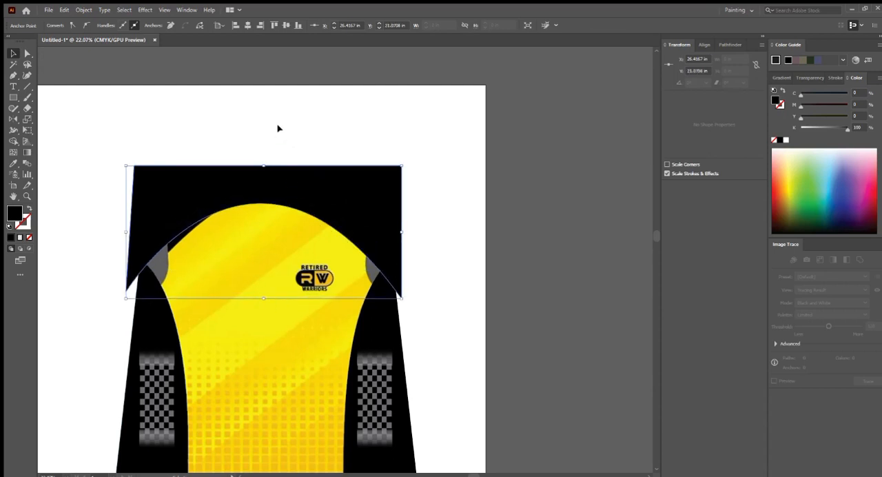
{"action": "left_click", "coordinate": [277, 128]}
{"action": "left_click_drag", "start_coordinate": [292, 268], "coordinate": [301, 196]}
{"action": "scroll", "coordinate": [300, 213], "scroll_direction": "down", "scroll_amount": 2}
{"action": "scroll", "coordinate": [283, 295], "scroll_direction": "up", "scroll_amount": 2}
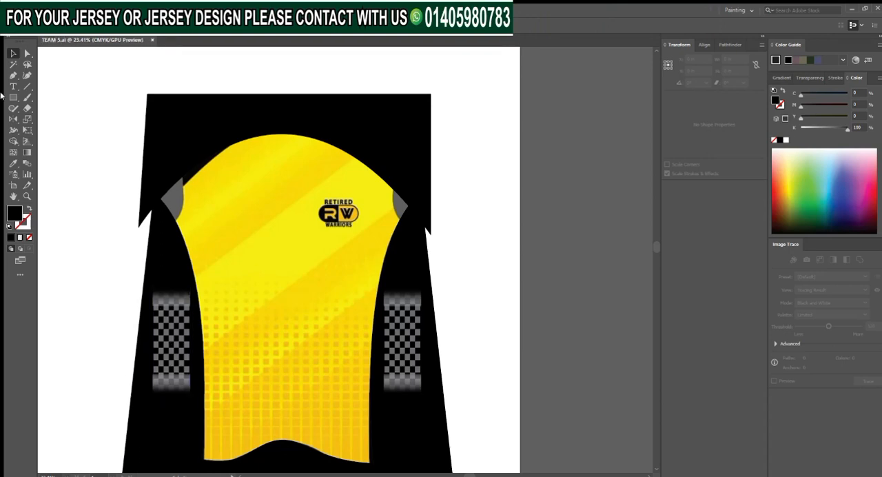
- Draw a closed black polygon over the jersey's upper left with the Pen tool, its long edge following the diagonal stripe
{"action": "key", "text": "p"}
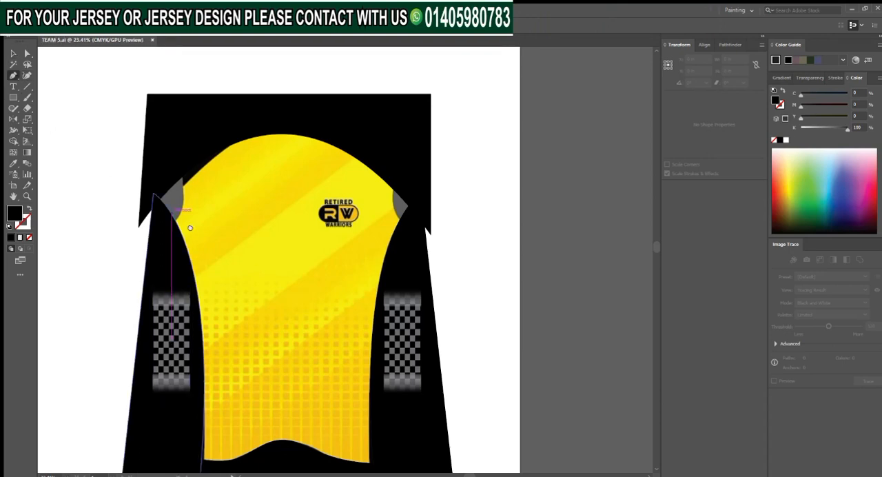
{"action": "scroll", "coordinate": [189, 227], "scroll_direction": "down", "scroll_amount": 1}
{"action": "scroll", "coordinate": [173, 204], "scroll_direction": "up", "scroll_amount": 1}
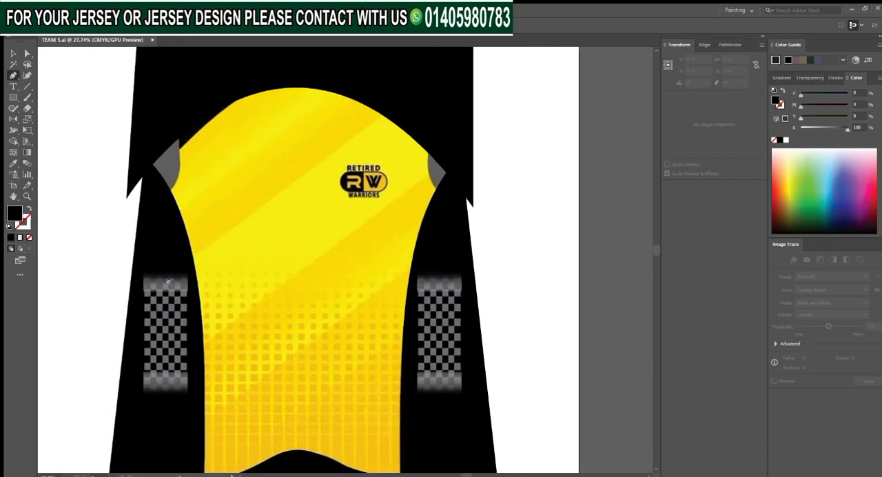
{"action": "left_click", "coordinate": [163, 276]}
{"action": "scroll", "coordinate": [255, 191], "scroll_direction": "up", "scroll_amount": 2}
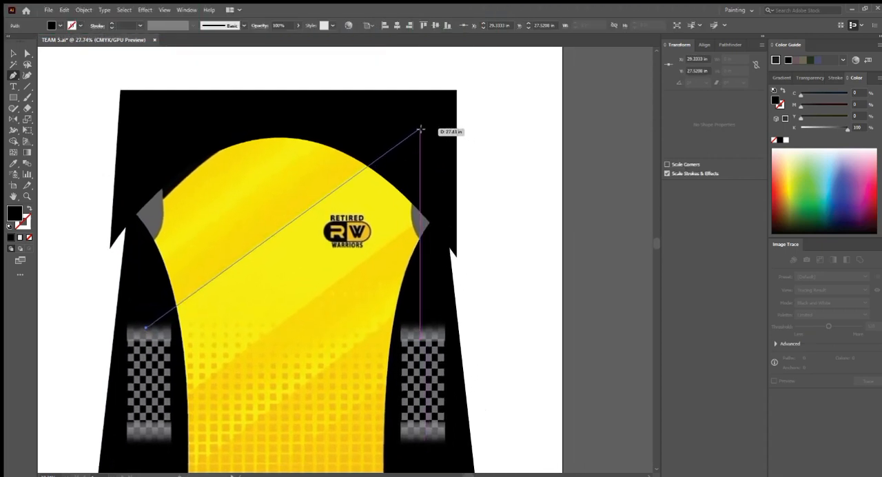
{"action": "left_click", "coordinate": [420, 128]}
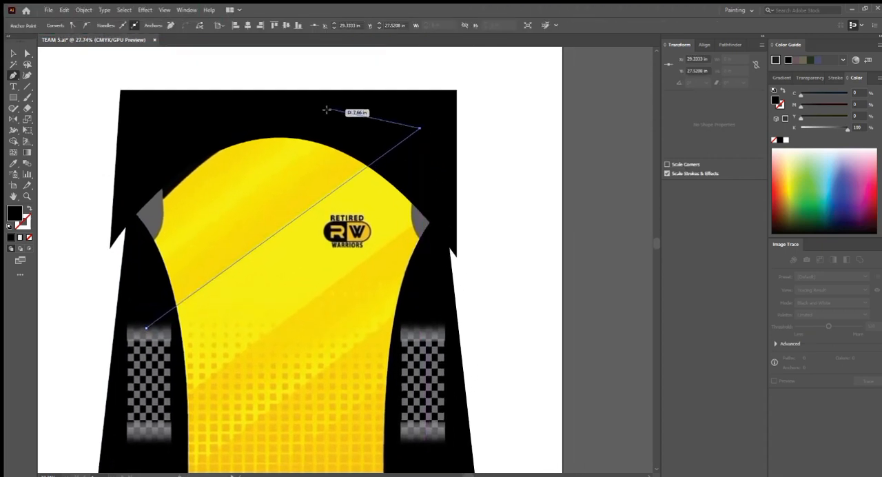
{"action": "left_click", "coordinate": [247, 104]}
{"action": "left_click", "coordinate": [125, 199]}
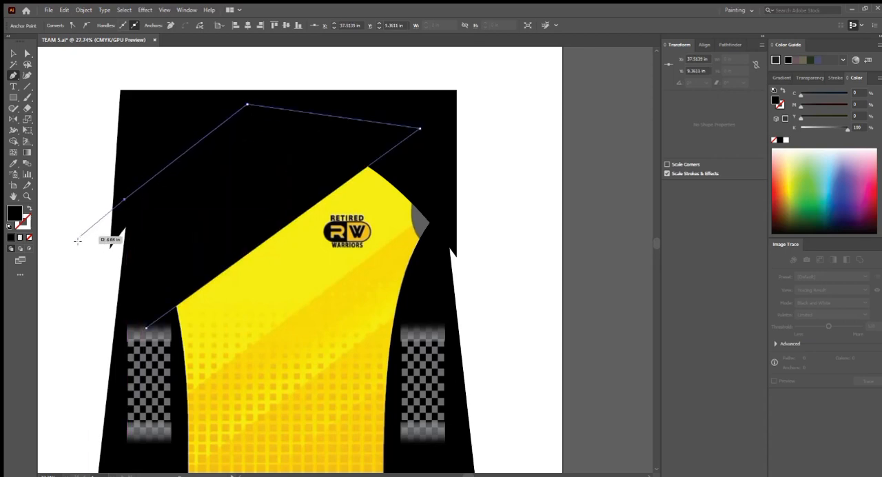
{"action": "left_click", "coordinate": [77, 242]}
{"action": "left_click", "coordinate": [146, 325]}
- Move the black diagonal polygon off the jersey to the empty area on its left
{"action": "scroll", "coordinate": [148, 322], "scroll_direction": "down", "scroll_amount": 2}
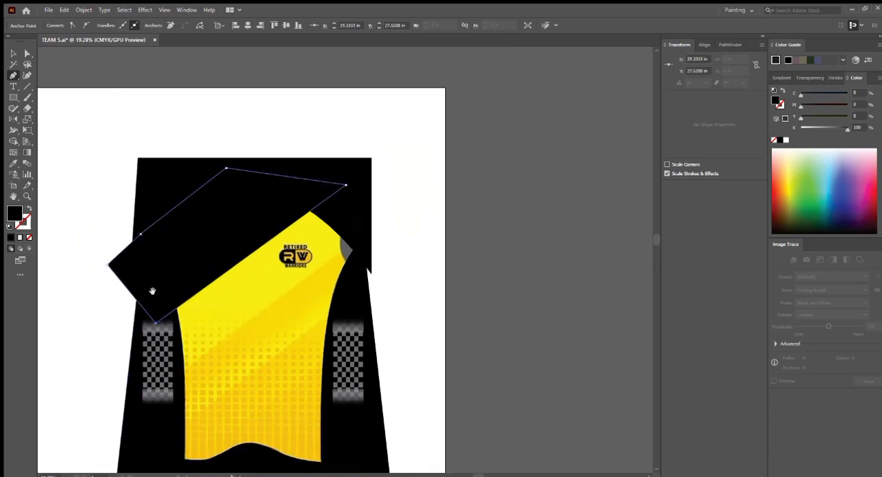
{"action": "key", "text": "v"}
{"action": "left_click_drag", "start_coordinate": [253, 258], "coordinate": [370, 248]}
{"action": "left_click_drag", "start_coordinate": [351, 229], "coordinate": [130, 227]}
{"action": "left_click_drag", "start_coordinate": [205, 246], "coordinate": [286, 246]}
{"action": "scroll", "coordinate": [286, 245], "scroll_direction": "down", "scroll_amount": 1}
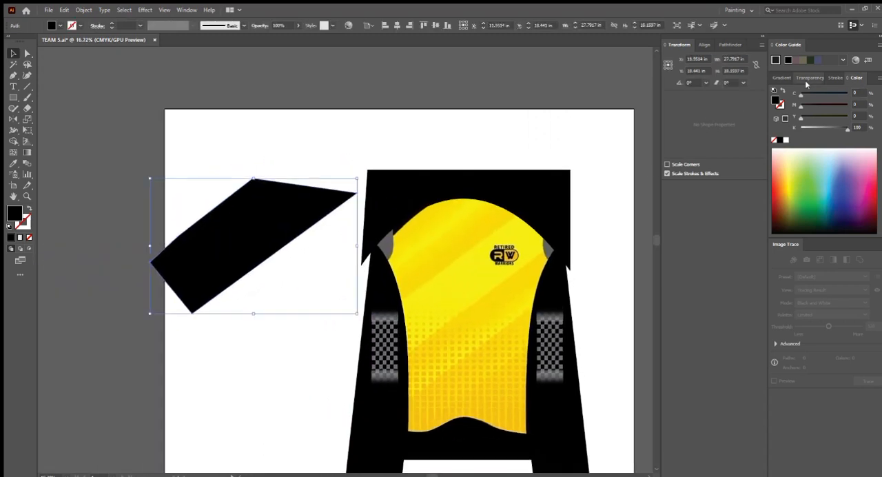
- Apply the black-and-white linear gradient to the polygon and run it diagonally across the shape at about -46°
{"action": "left_click", "coordinate": [780, 77]}
{"action": "left_click", "coordinate": [778, 95]}
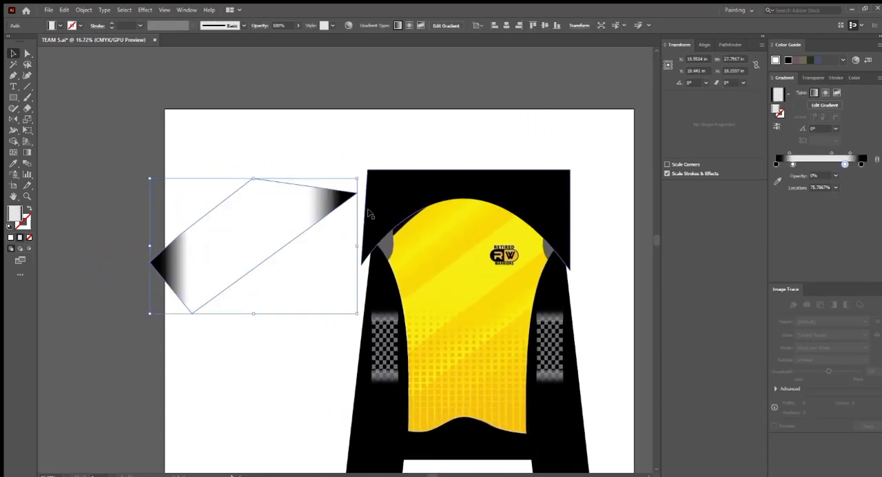
{"action": "scroll", "coordinate": [305, 227], "scroll_direction": "up", "scroll_amount": 2}
{"action": "key", "text": "g"}
{"action": "left_click_drag", "start_coordinate": [219, 200], "coordinate": [290, 278]}
- Recolor the polygon's black end gradient stop with the darker yellow sampled from the jersey's chest and remove the neighboring transparent white stop
{"action": "left_click", "coordinate": [297, 281]}
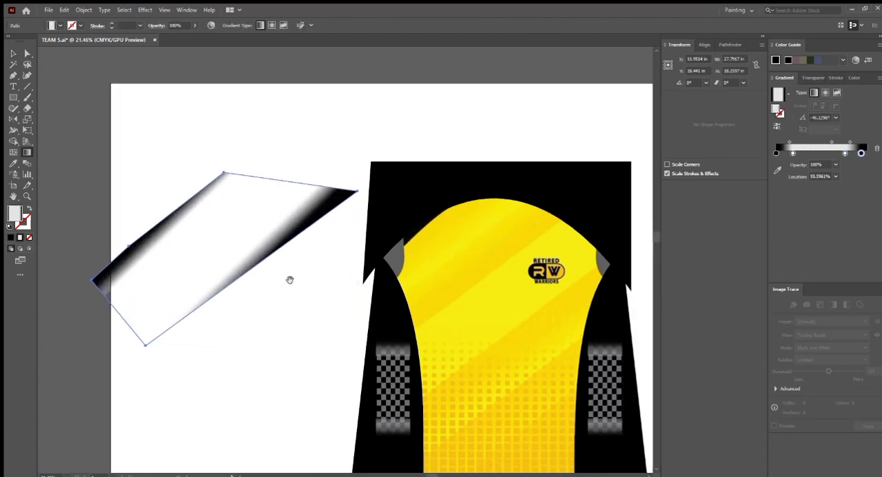
{"action": "left_click", "coordinate": [777, 169]}
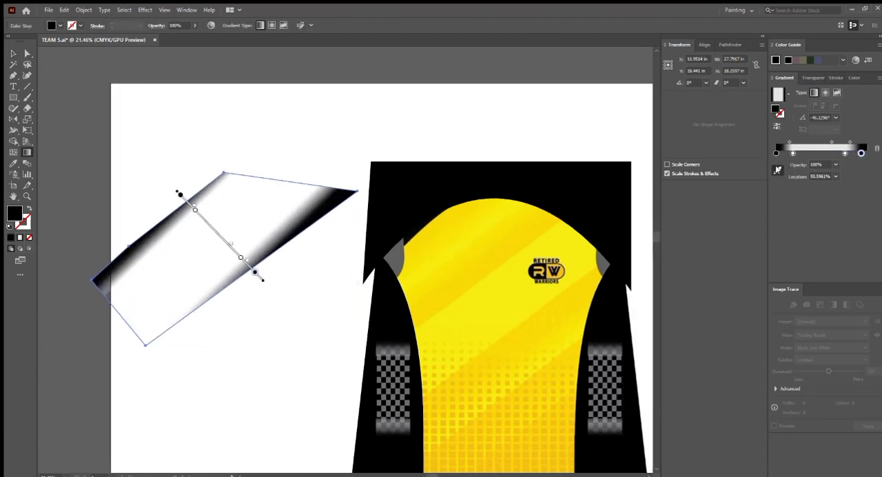
{"action": "left_click", "coordinate": [501, 263]}
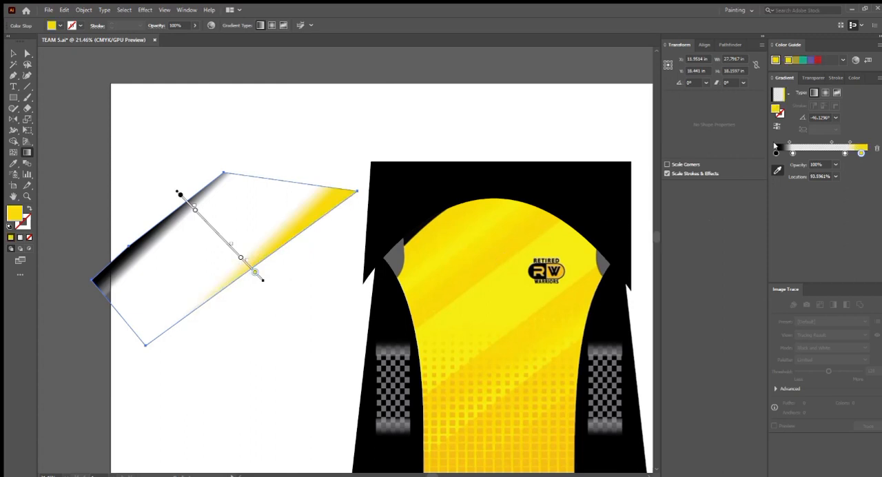
{"action": "left_click_drag", "start_coordinate": [845, 154], "coordinate": [840, 167]}
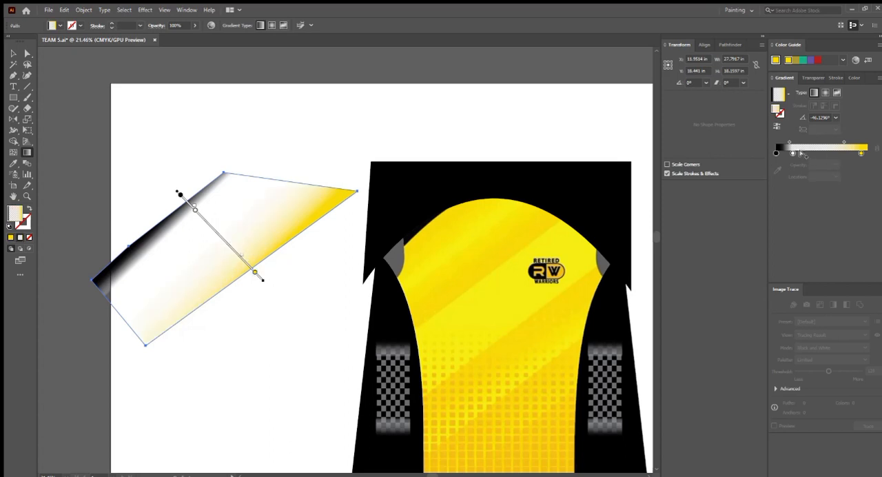
- Move the remaining transparent white stop to about 48% and set its color to C 0, M 0, Y 100, K 0
{"action": "left_click_drag", "start_coordinate": [791, 153], "coordinate": [816, 152]}
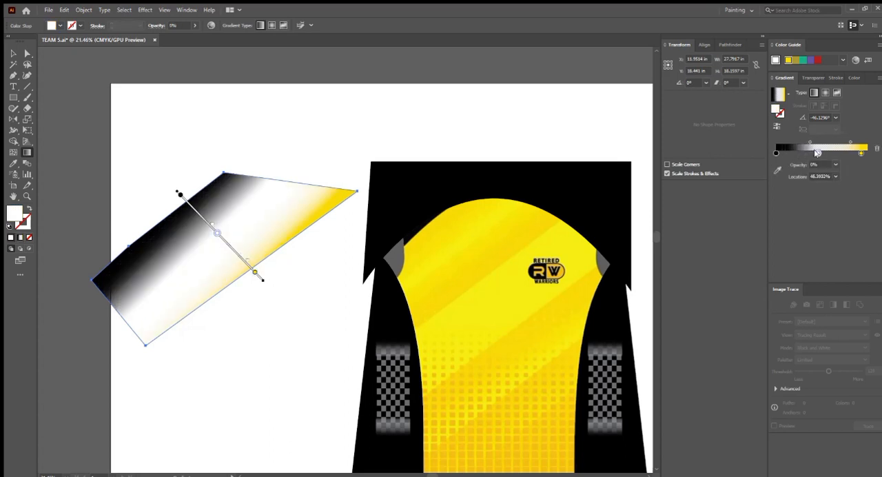
{"action": "left_click", "coordinate": [855, 77]}
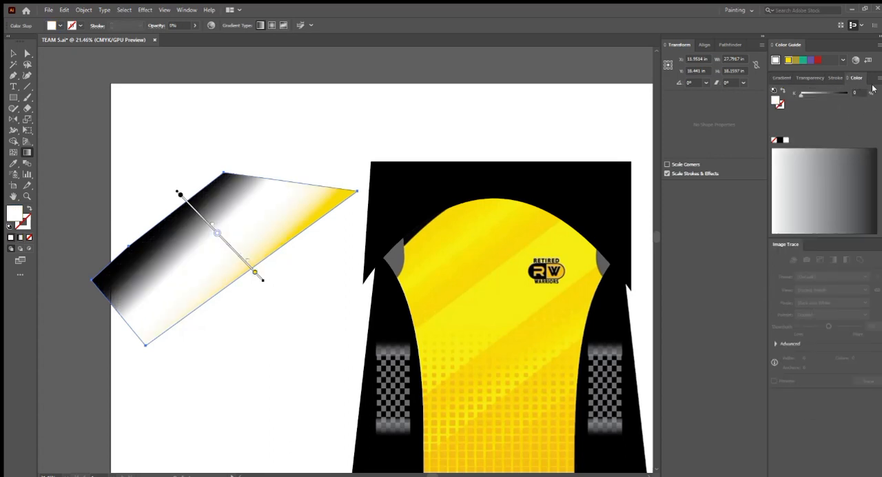
{"action": "left_click", "coordinate": [846, 117]}
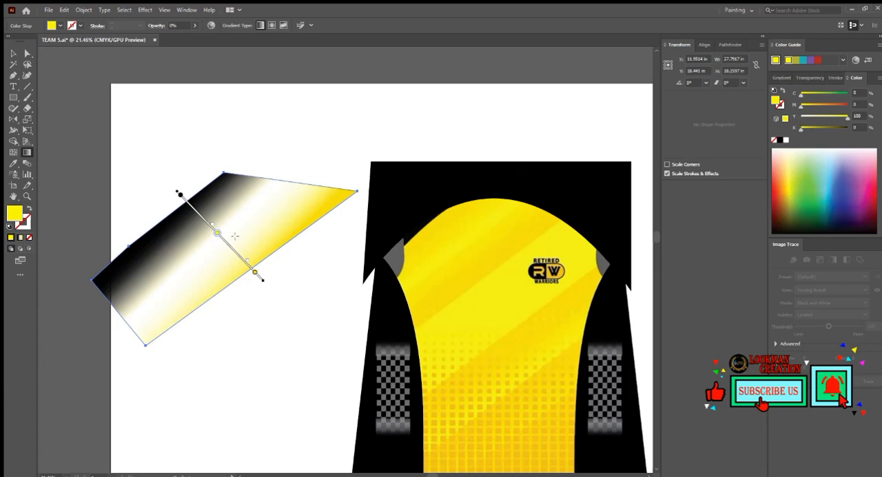
- Replace the gradient's black start stop with the transparent pure yellow stop and adjust the midpoint between the two yellows
{"action": "left_click_drag", "start_coordinate": [218, 234], "coordinate": [221, 239]}
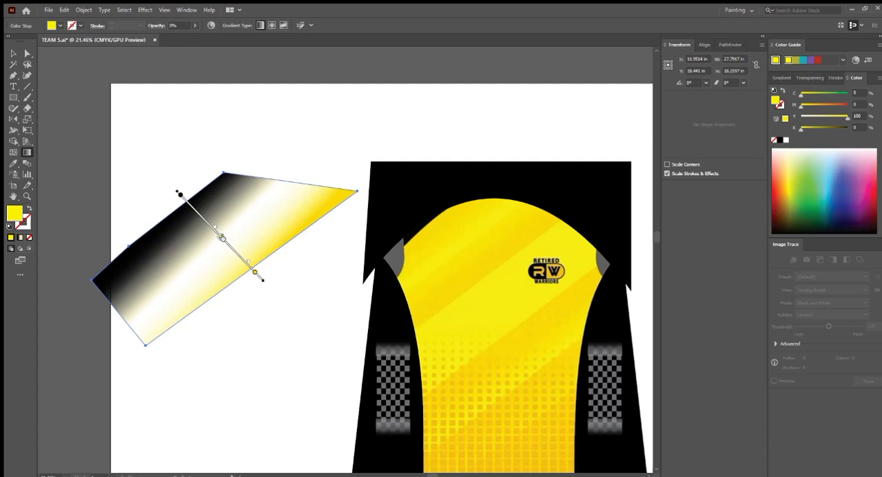
{"action": "left_click_drag", "start_coordinate": [222, 237], "coordinate": [212, 228]}
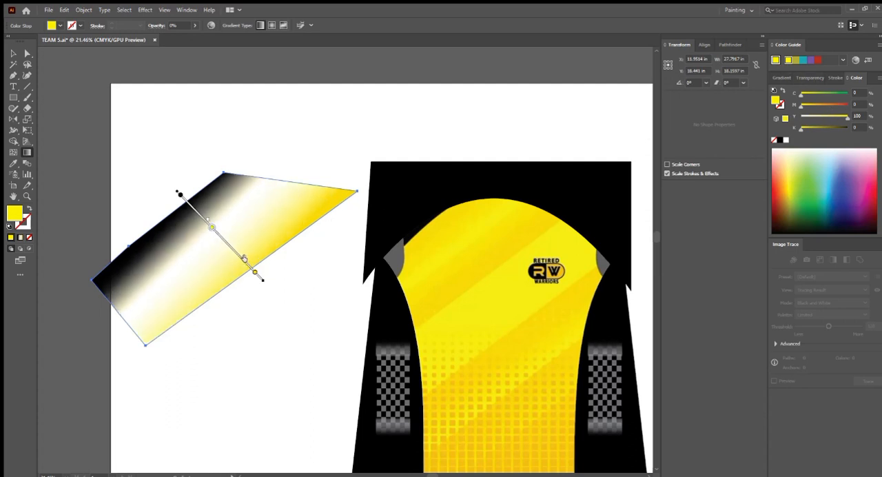
{"action": "left_click_drag", "start_coordinate": [243, 258], "coordinate": [235, 246]}
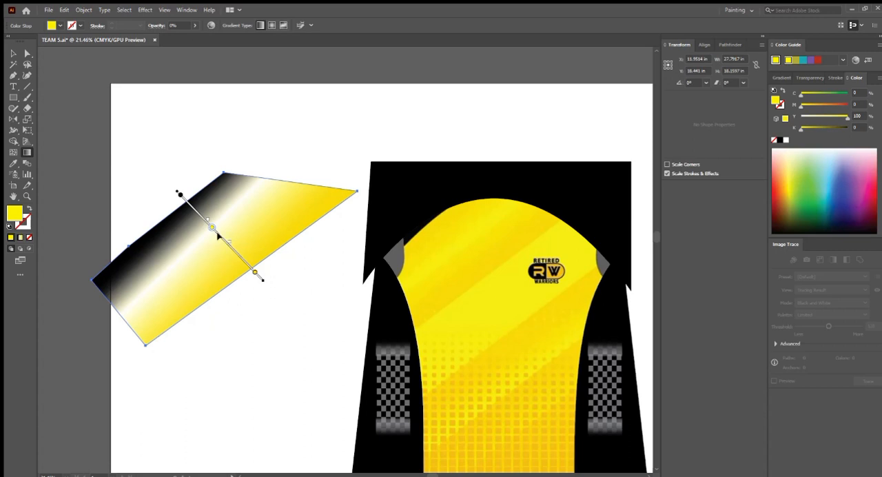
{"action": "left_click_drag", "start_coordinate": [179, 194], "coordinate": [154, 216]}
{"action": "mouse_move", "coordinate": [210, 230]}
{"action": "left_mouse_down"}
{"action": "mouse_move", "coordinate": [202, 207]}
{"action": "mouse_move", "coordinate": [181, 194]}
{"action": "left_mouse_up"}
{"action": "left_click", "coordinate": [182, 192]}
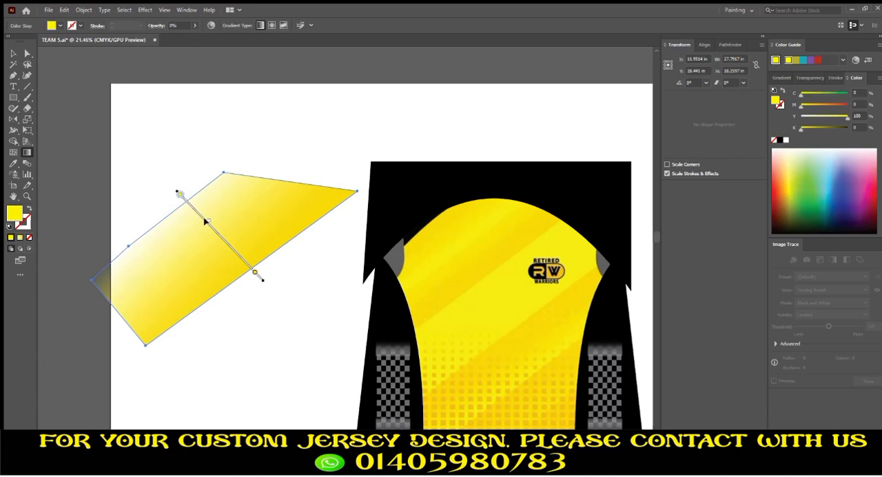
{"action": "left_click_drag", "start_coordinate": [204, 221], "coordinate": [202, 217]}
- Set the pure yellow stop to 100% opacity near 54%, between darker yellow stops at both ends of the gradient
{"action": "left_click", "coordinate": [781, 77]}
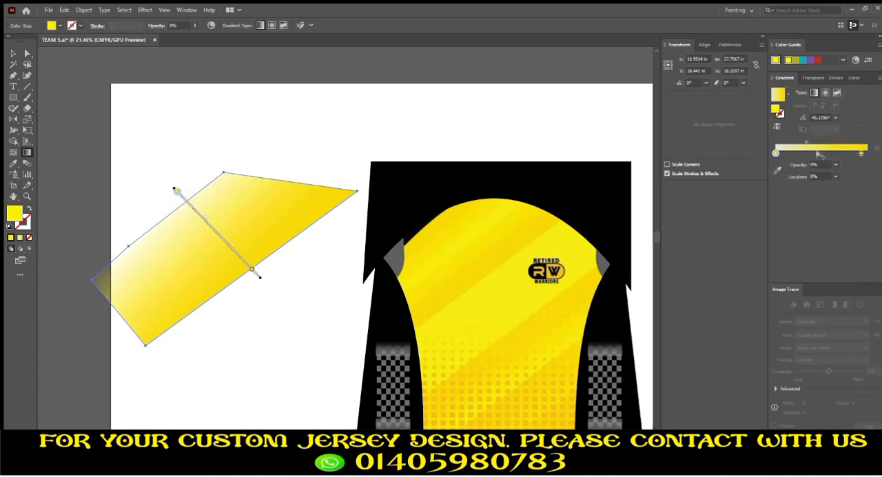
{"action": "left_click_drag", "start_coordinate": [774, 153], "coordinate": [808, 153]}
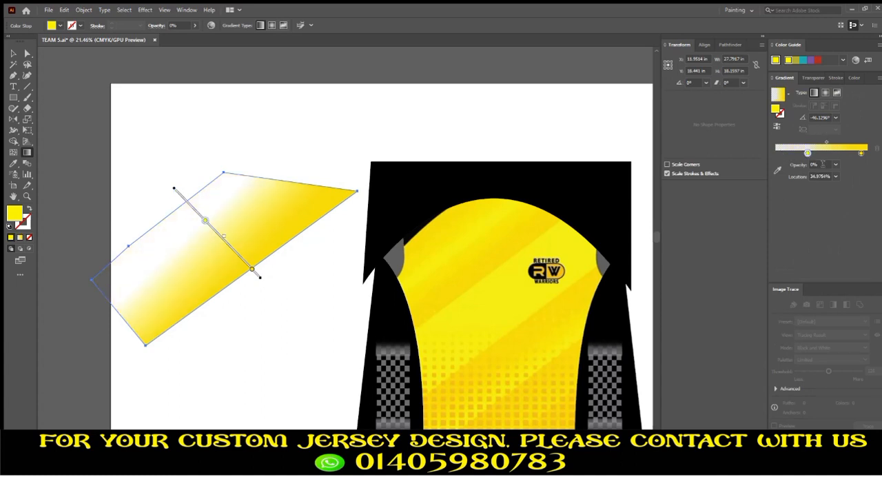
{"action": "left_click", "coordinate": [822, 163]}
{"action": "type", "text": "100"}
{"action": "key", "text": "Return"}
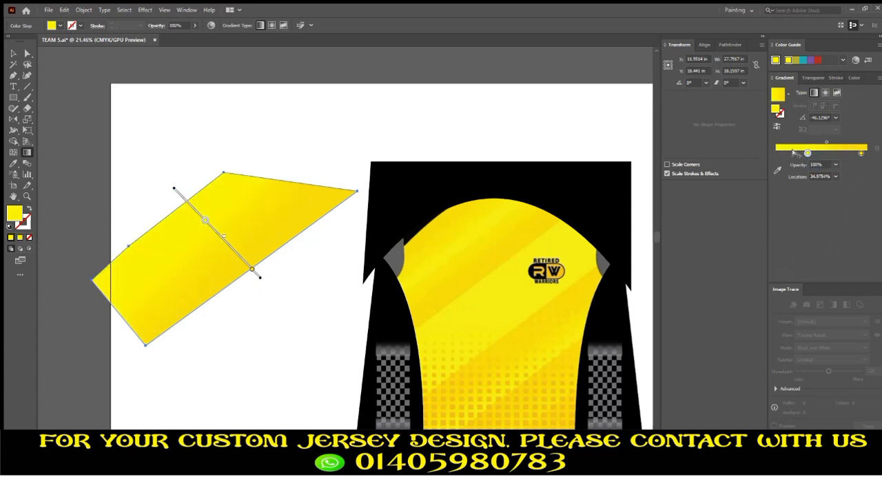
{"action": "left_click_drag", "start_coordinate": [807, 154], "coordinate": [766, 152]}
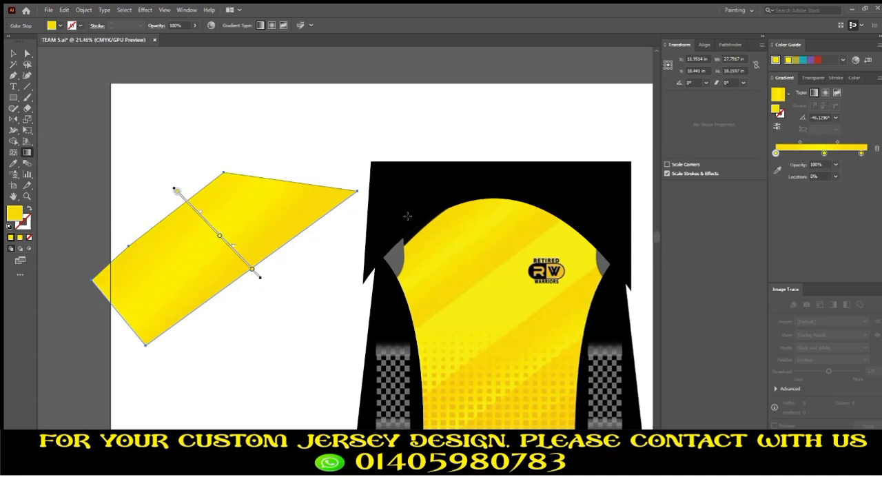
- Redraw the polygon's gradient direction diagonally at about -53.7° and deselect the shape
{"action": "scroll", "coordinate": [244, 218], "scroll_direction": "down", "scroll_amount": 2}
{"action": "scroll", "coordinate": [237, 232], "scroll_direction": "up", "scroll_amount": 2}
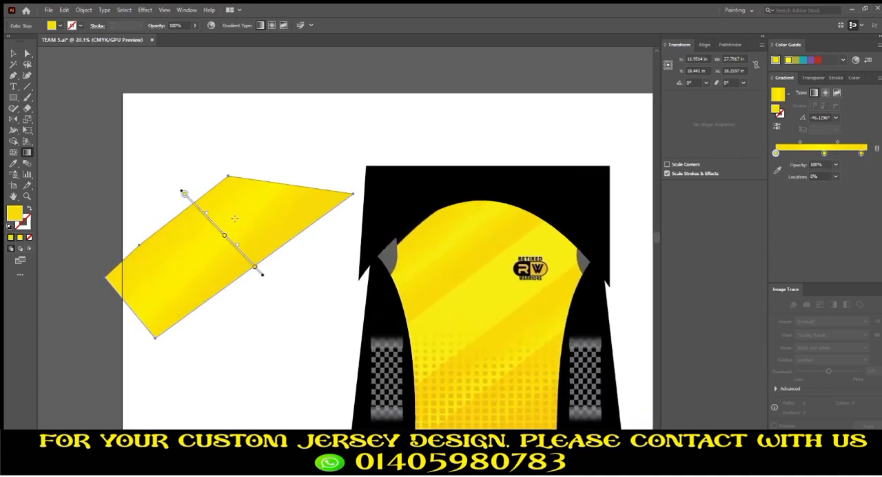
{"action": "mouse_move", "coordinate": [188, 210]}
{"action": "left_mouse_down"}
{"action": "mouse_move", "coordinate": [255, 288]}
{"action": "mouse_move", "coordinate": [238, 280]}
{"action": "left_mouse_up"}
{"action": "left_click", "coordinate": [11, 54]}
{"action": "left_click", "coordinate": [154, 124]}
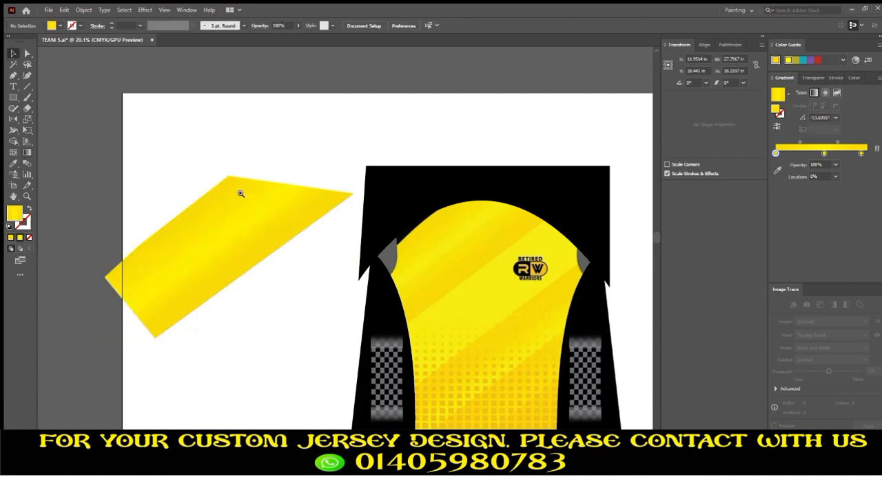
- Move the yellow gradient polygon back onto the upper part of the jersey, along the diagonal stripe
{"action": "scroll", "coordinate": [241, 194], "scroll_direction": "down", "scroll_amount": 1}
{"action": "left_click_drag", "start_coordinate": [241, 205], "coordinate": [336, 181]}
{"action": "scroll", "coordinate": [118, 175], "scroll_direction": "up", "scroll_amount": 1}
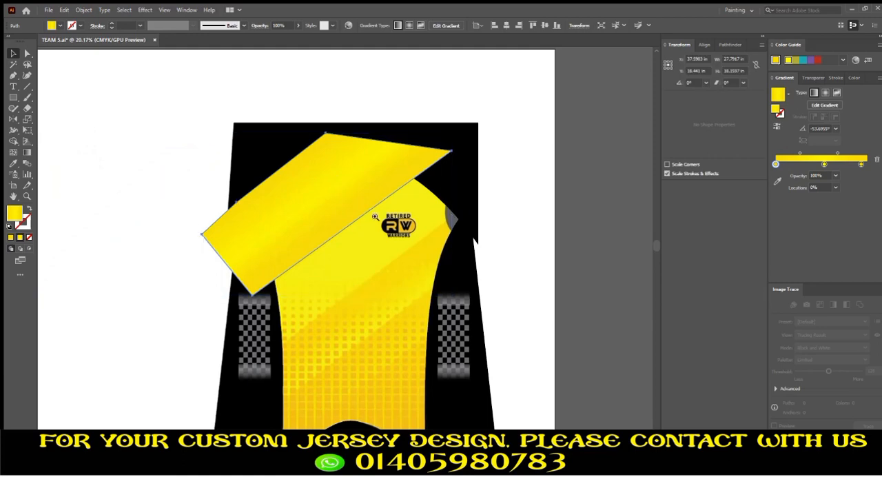
- Draw a second closed diagonal polygon with the Pen tool, sharing the first stripe's lower edge and following the next stripe edge across the chest
{"action": "left_click_drag", "start_coordinate": [377, 221], "coordinate": [327, 197]}
{"action": "scroll", "coordinate": [365, 319], "scroll_direction": "up", "scroll_amount": 2}
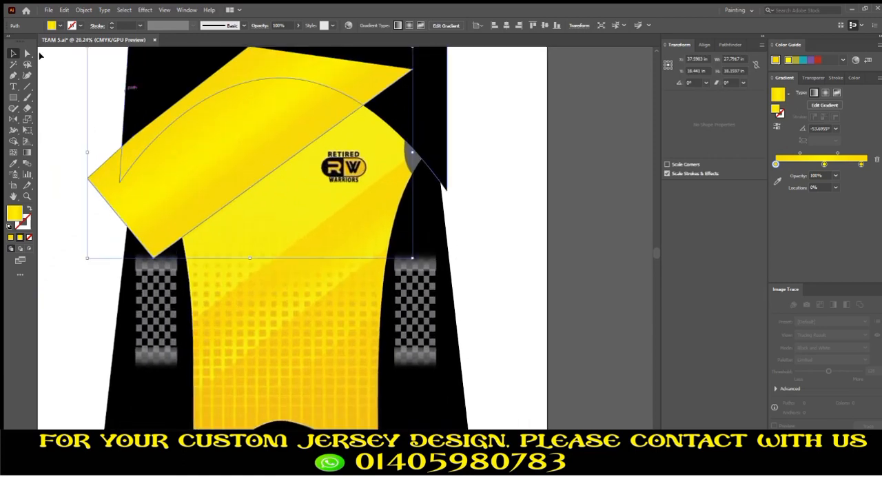
{"action": "left_click", "coordinate": [13, 82]}
{"action": "left_click", "coordinate": [14, 76]}
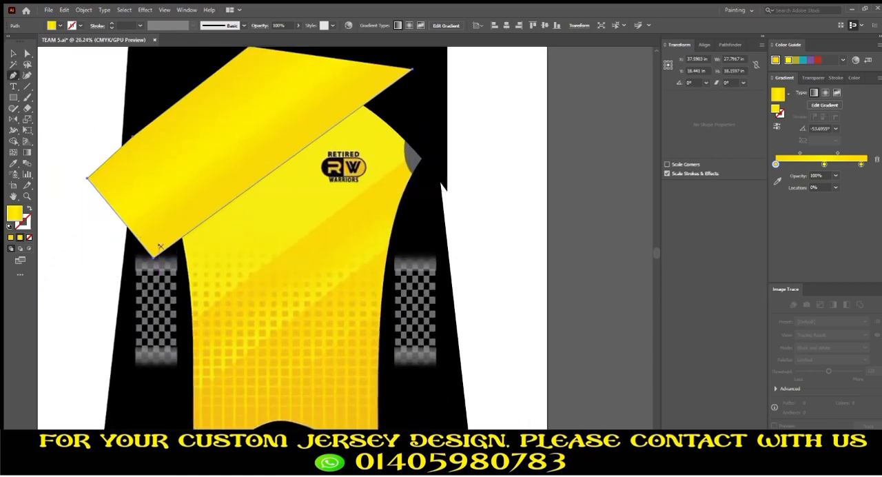
{"action": "left_click", "coordinate": [91, 250]}
{"action": "left_click_drag", "start_coordinate": [91, 250], "coordinate": [61, 176]}
{"action": "key", "text": "ctrl+z"}
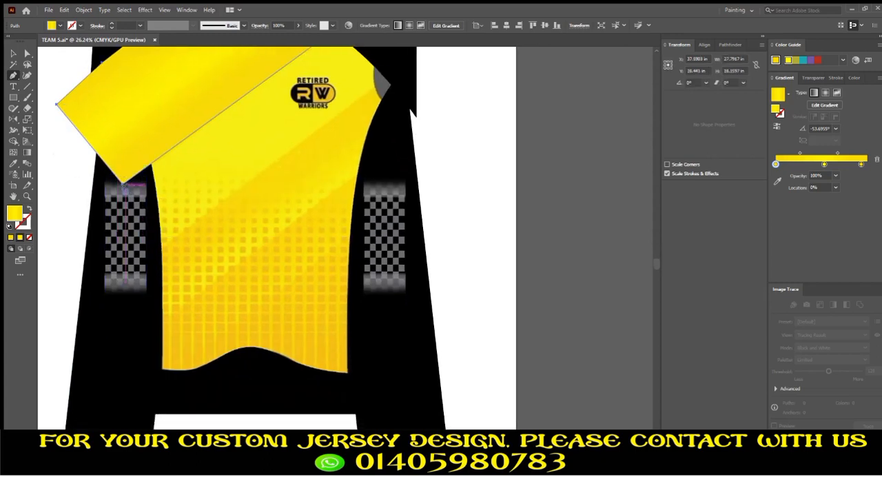
{"action": "left_click", "coordinate": [152, 256]}
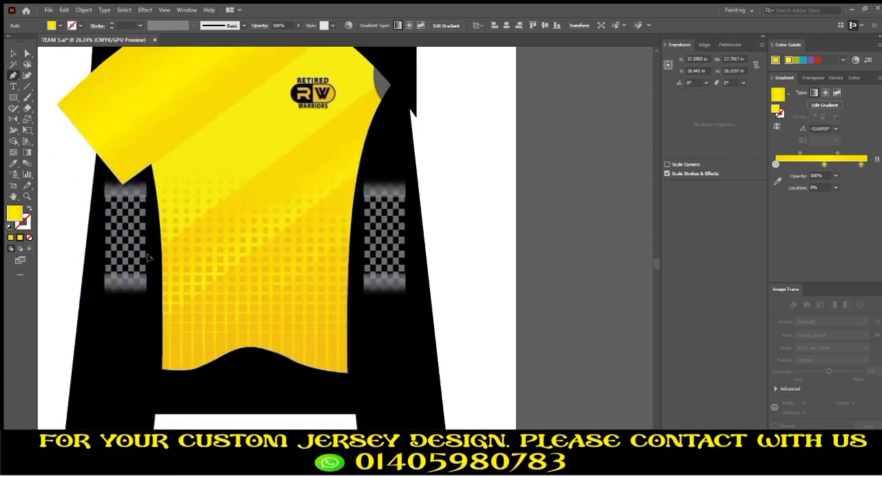
{"action": "scroll", "coordinate": [322, 162], "scroll_direction": "up", "scroll_amount": 3}
{"action": "scroll", "coordinate": [321, 161], "scroll_direction": "right", "scroll_amount": 1}
{"action": "left_click", "coordinate": [384, 112]}
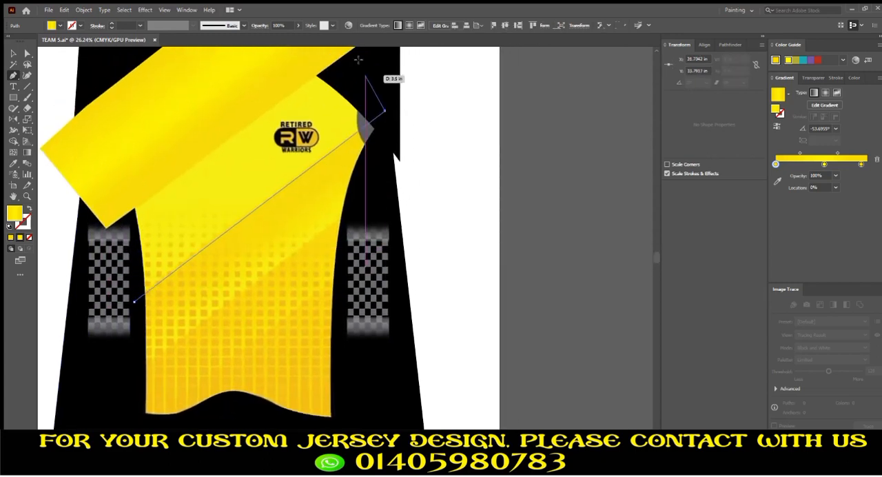
{"action": "left_click", "coordinate": [343, 53]}
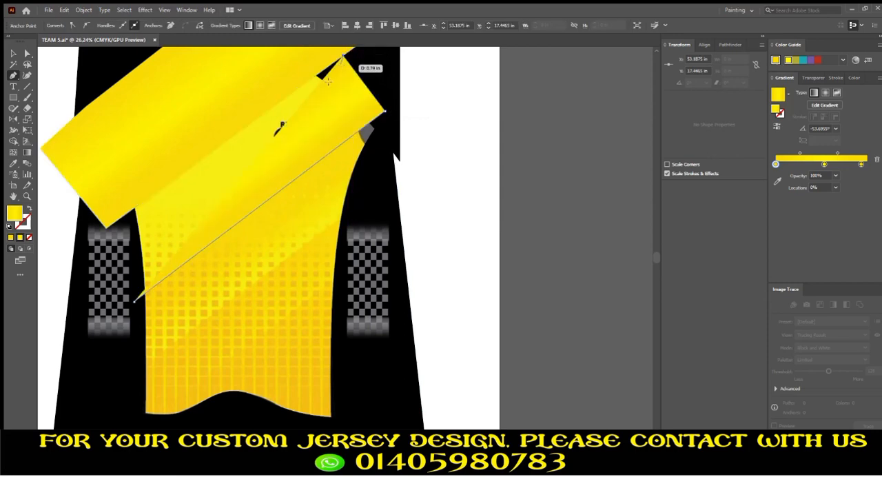
{"action": "left_click", "coordinate": [107, 226]}
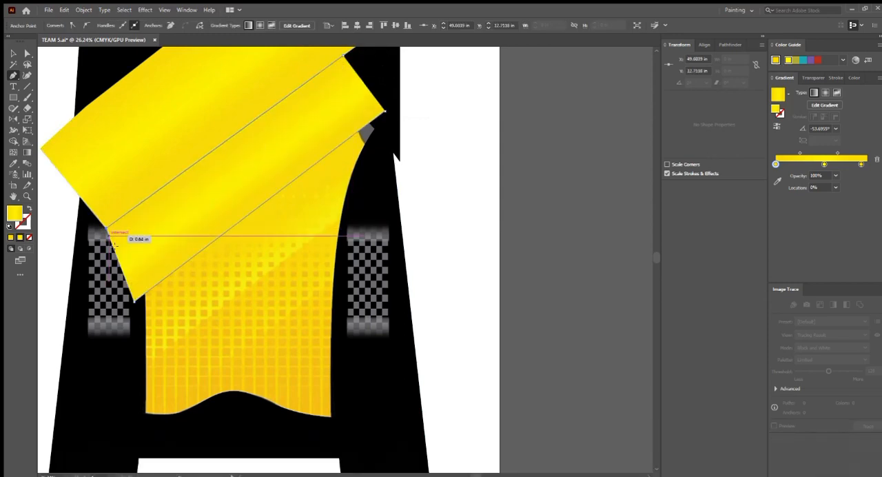
{"action": "left_click", "coordinate": [135, 299]}
{"action": "left_click_drag", "start_coordinate": [216, 267], "coordinate": [200, 280]}
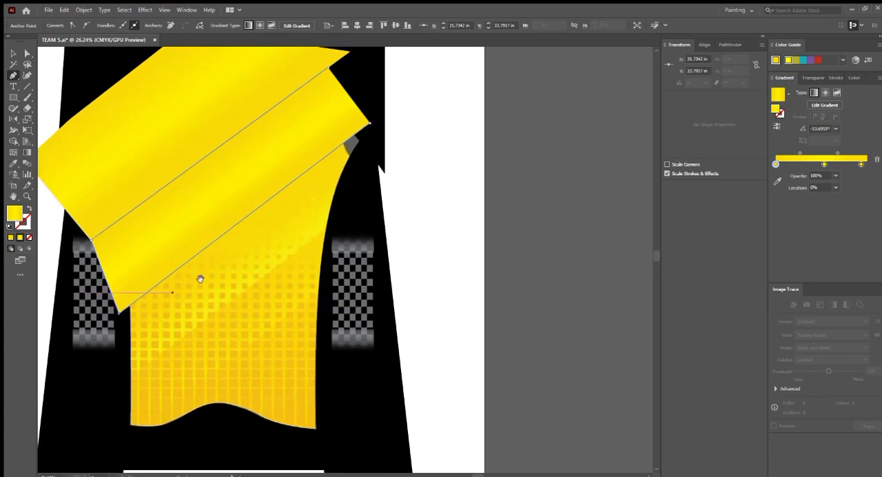
{"action": "key", "text": "v"}
- Select the middle gradient stop of the second diagonal polygon and set its color to black, K 100
{"action": "scroll", "coordinate": [246, 206], "scroll_direction": "down", "scroll_amount": 3}
{"action": "left_click_drag", "start_coordinate": [248, 201], "coordinate": [267, 241]}
{"action": "left_click", "coordinate": [825, 164]}
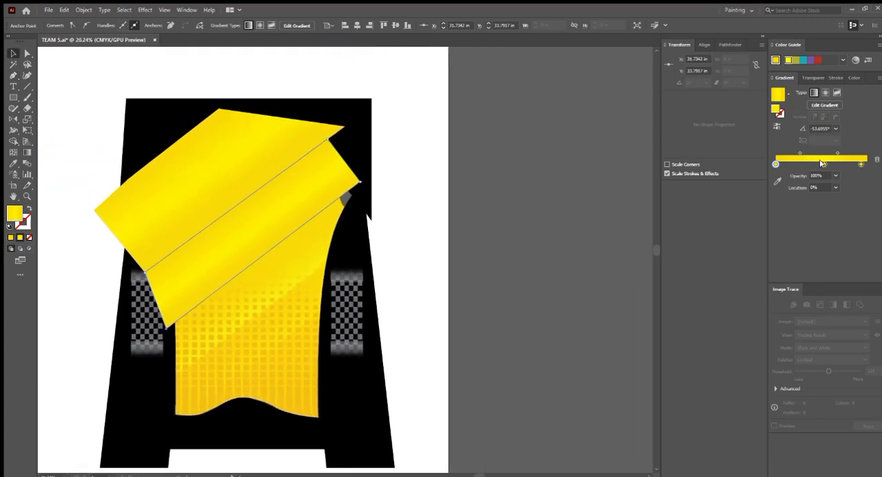
{"action": "left_click", "coordinate": [852, 78]}
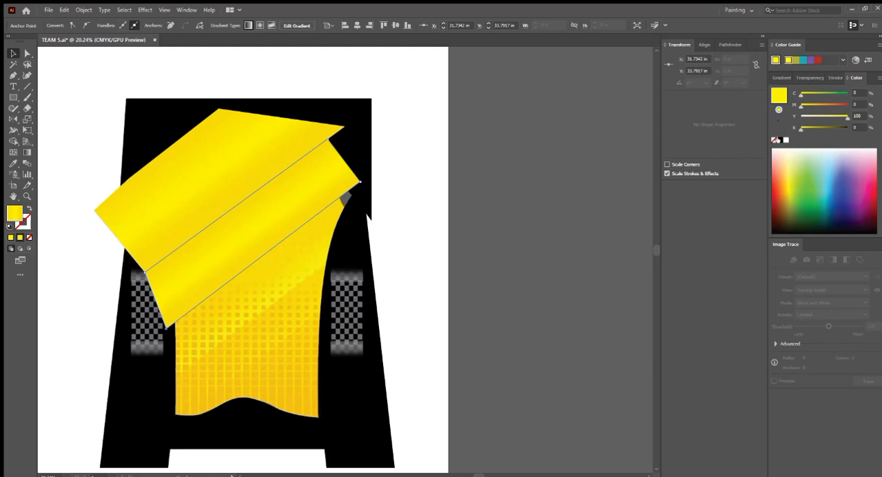
{"action": "left_click", "coordinate": [781, 140]}
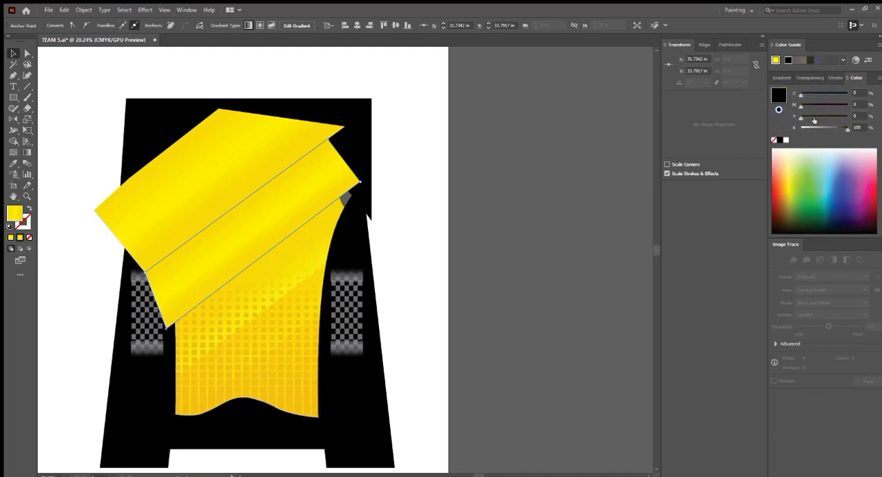